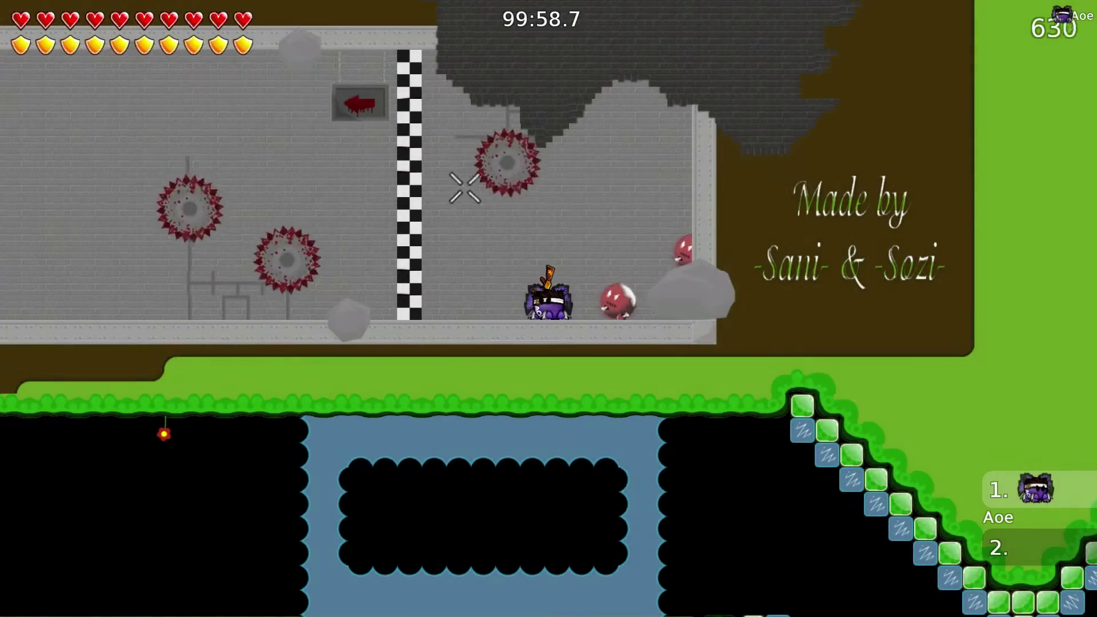
key("a")
key("space")
key("space")
key("d")
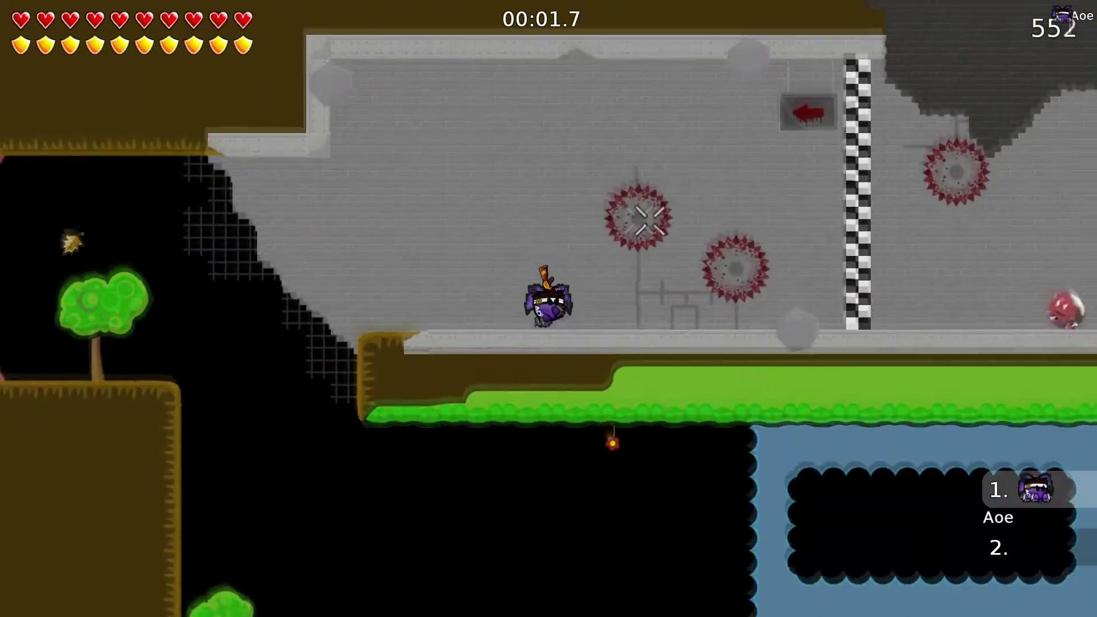
key("d")
key("d")
key("a")
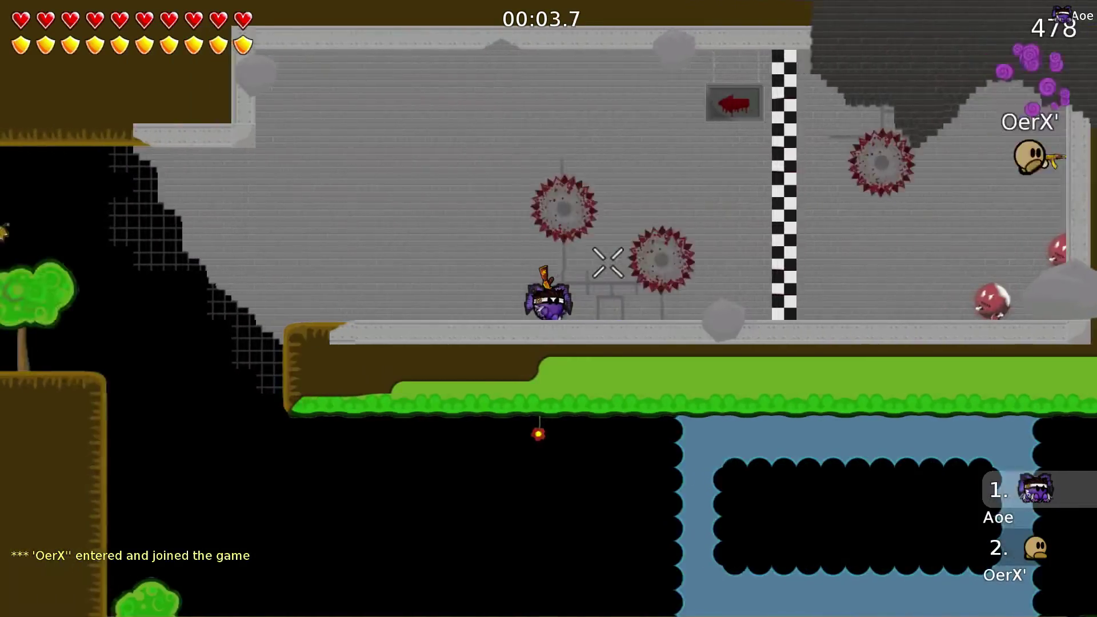
key("Page_Up")
key("a")
key("KP_Subtract")
key("space")
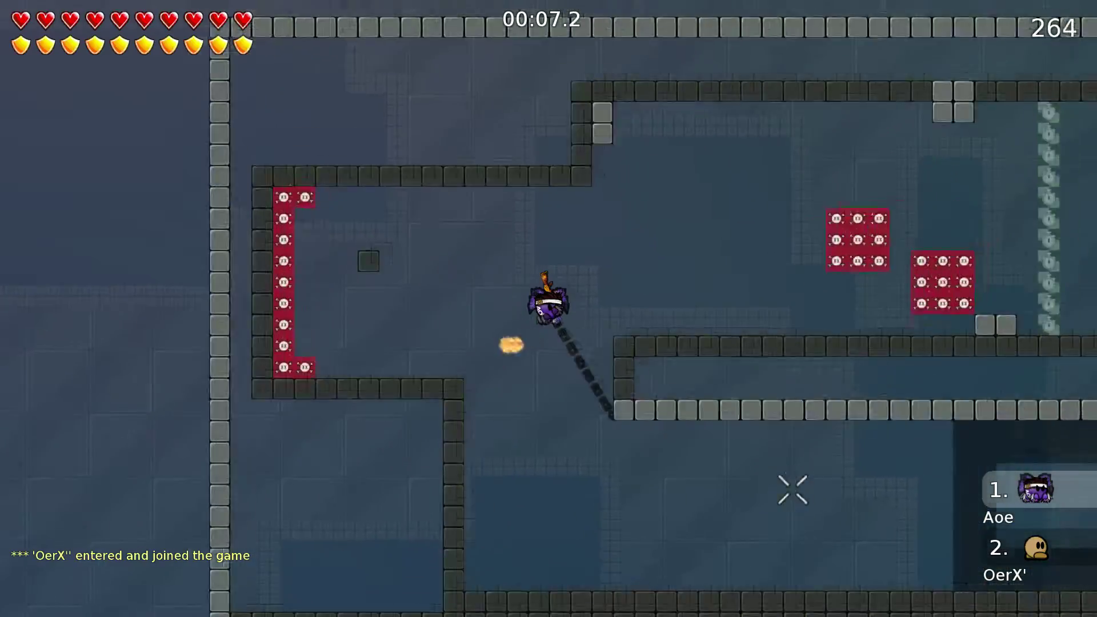
right_click_drag(793, 490, 368, 306)
key("d")
key("a")
key("2")
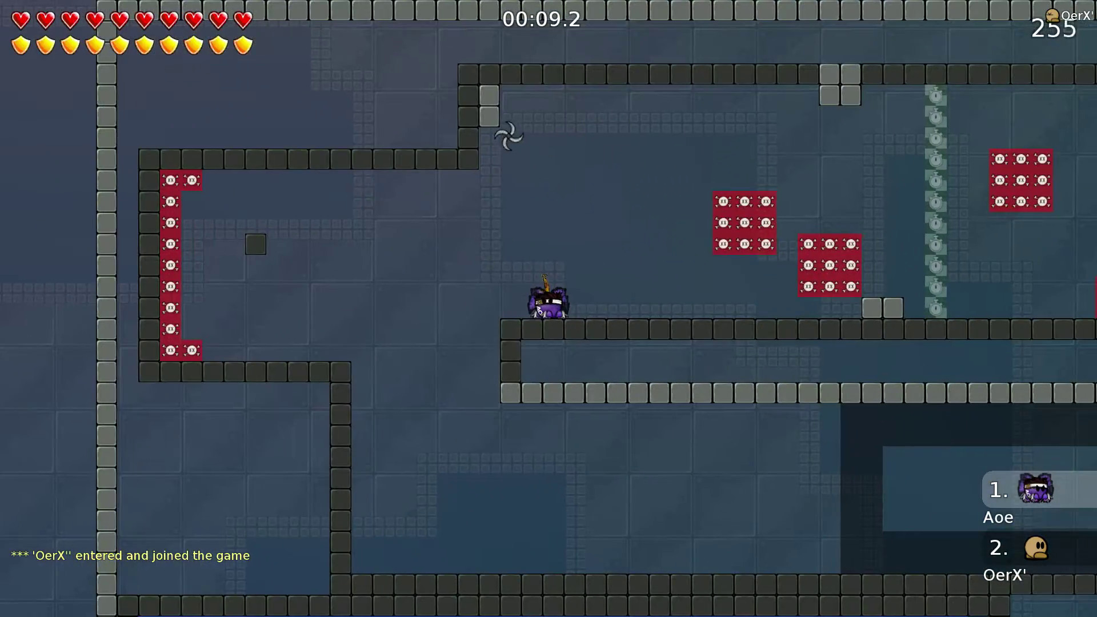
key("space")
key("d")
key("space")
key("a")
right_click_drag(483, 200, 659, 350)
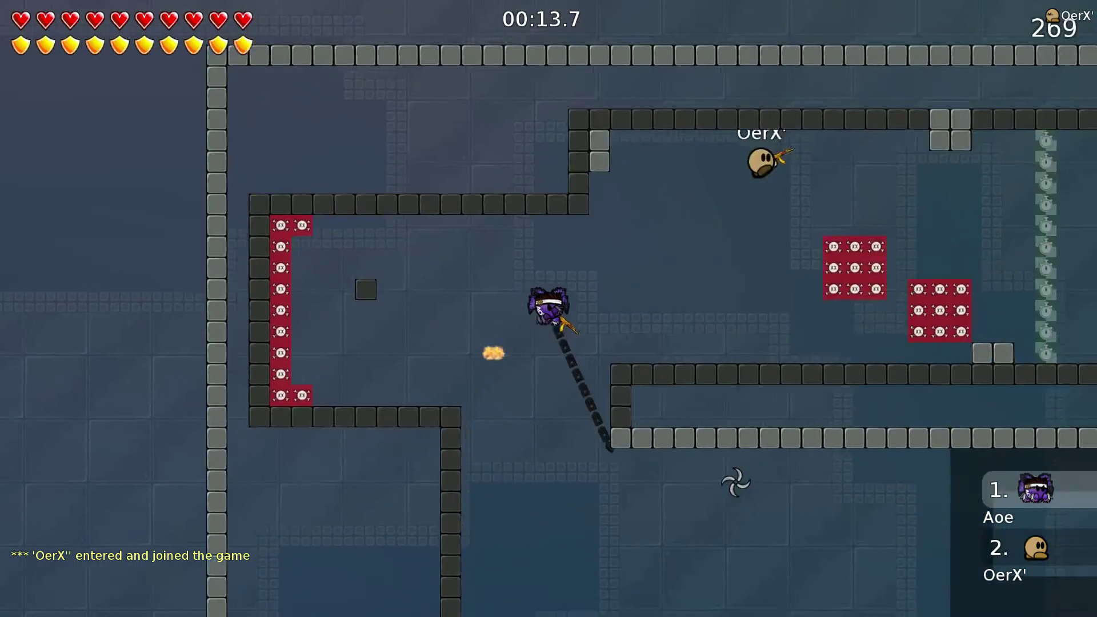
right_click_drag(736, 483, 578, 326)
key("d")
key("a")
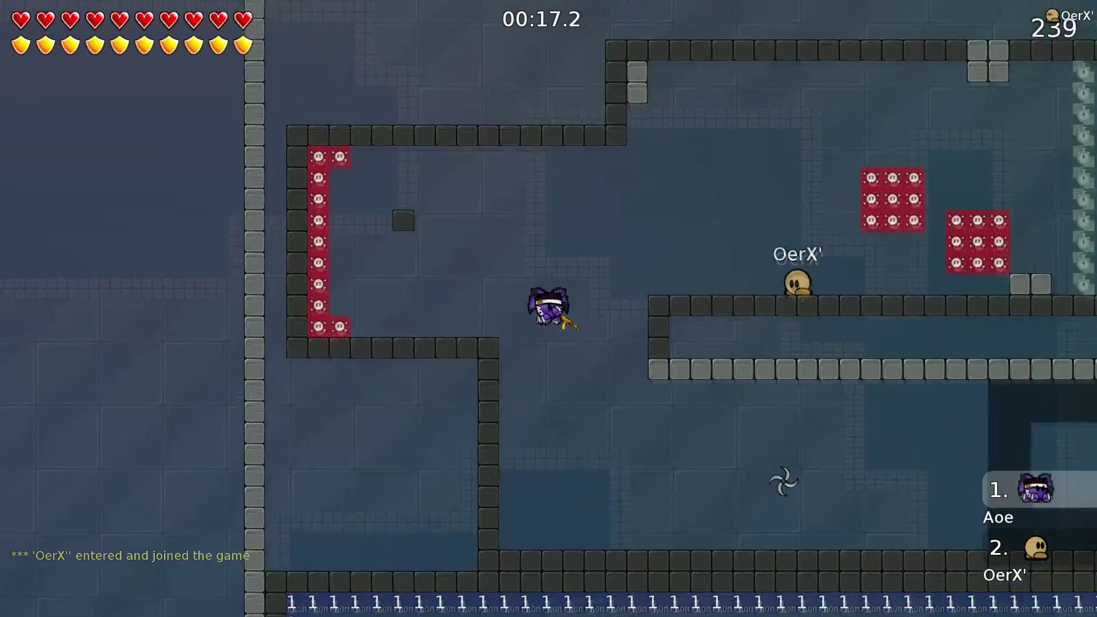
key("space")
key("d")
key("1")
left_click(617, 257)
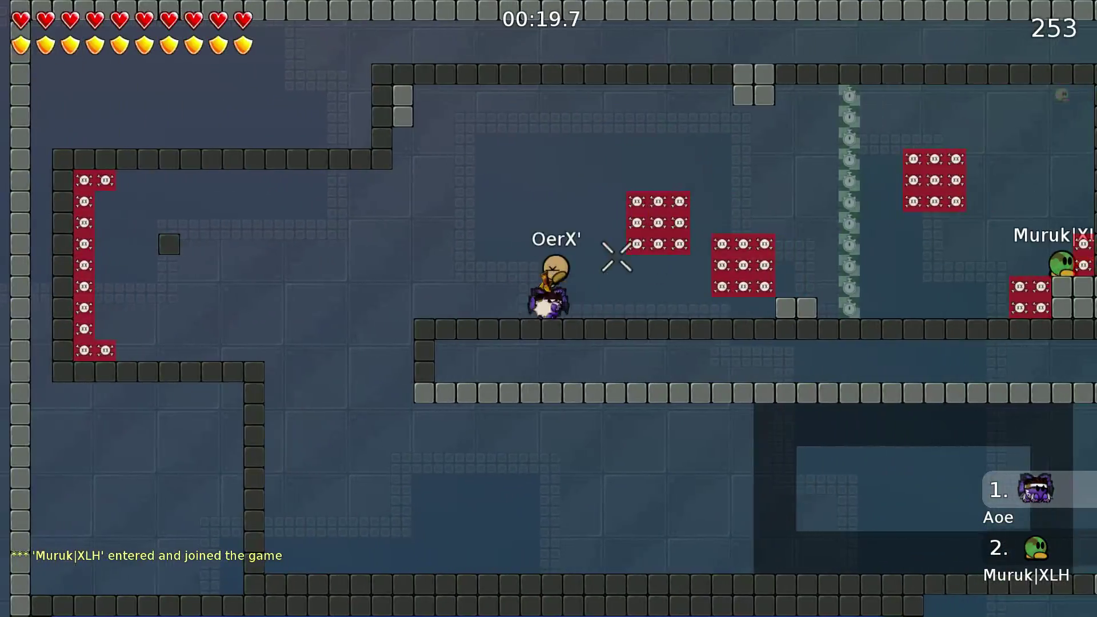
left_click(563, 230)
key("space")
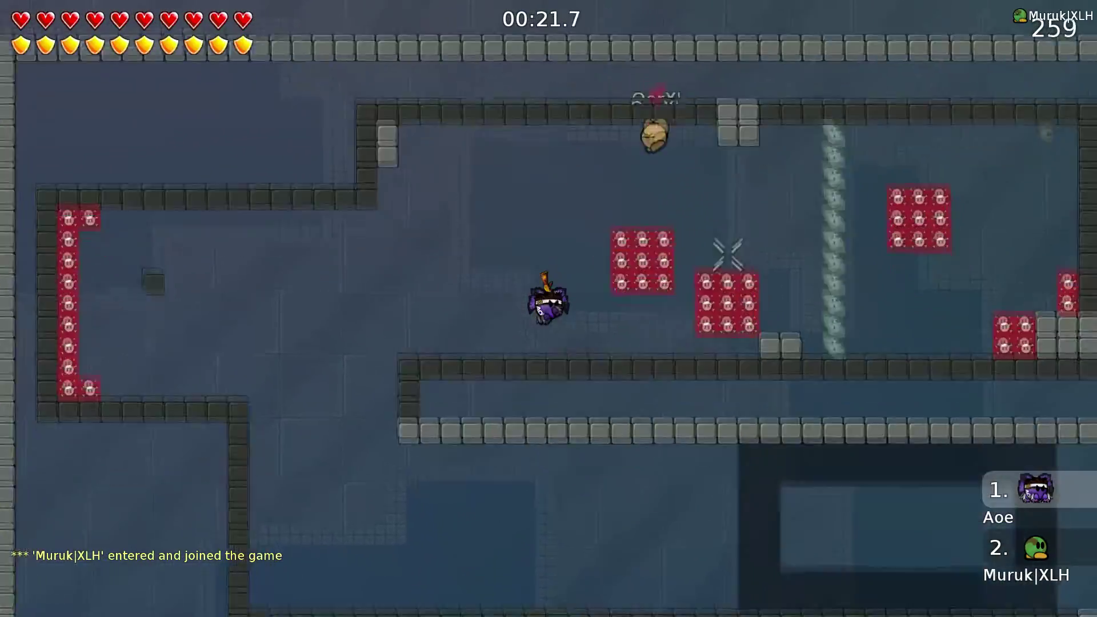
right_click(792, 297)
right_click_drag(792, 297, 821, 451)
key("d")
key("1")
key("space")
left_click(820, 451)
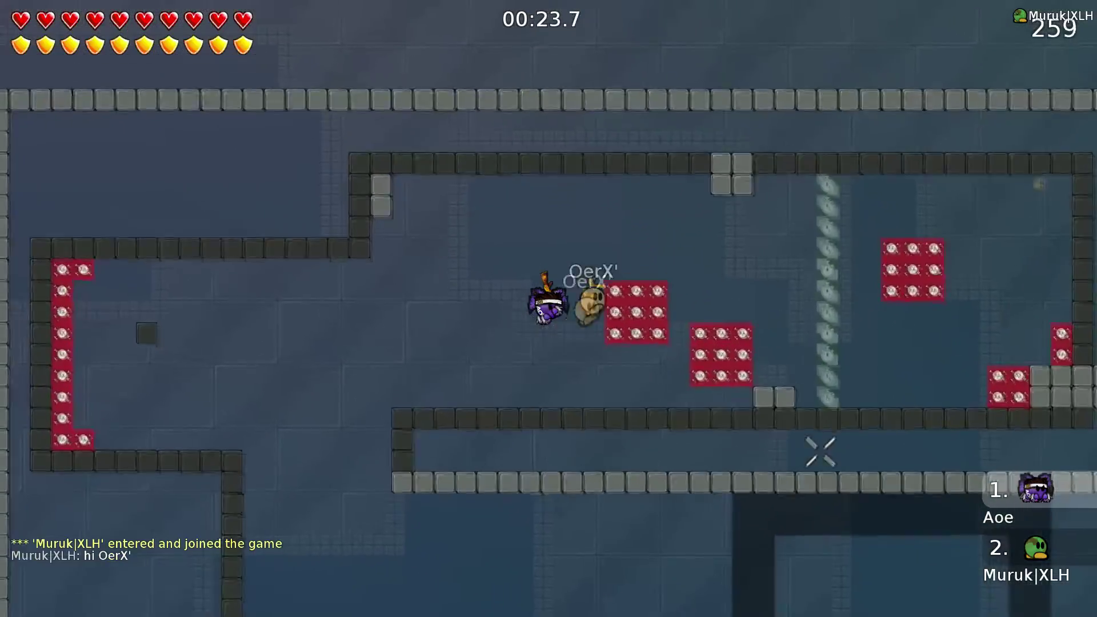
key("a")
key("a")
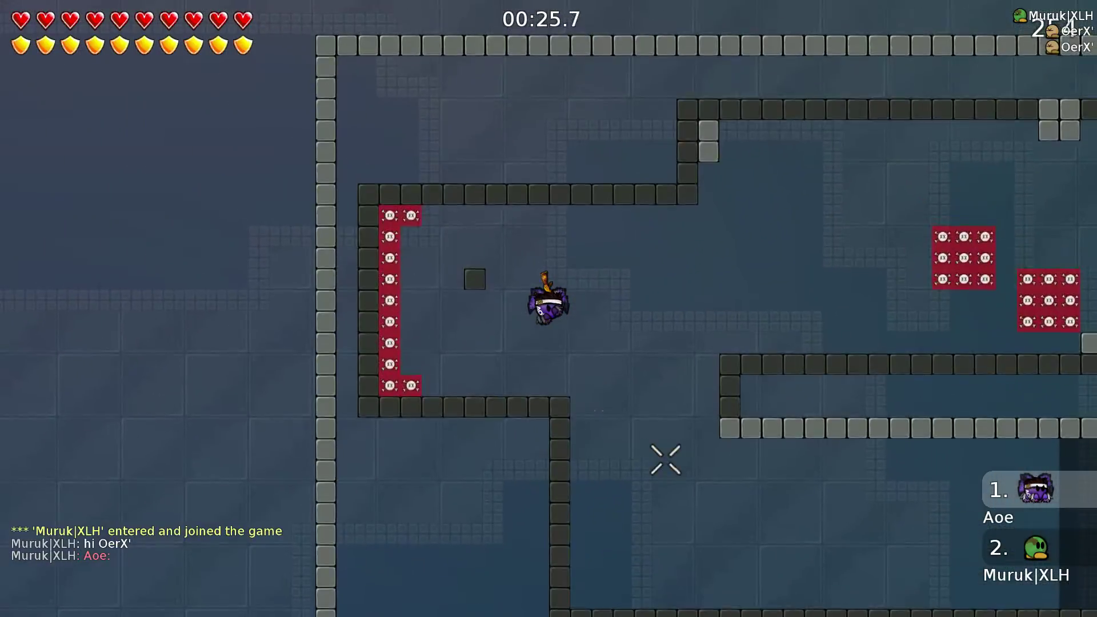
right_click(703, 152)
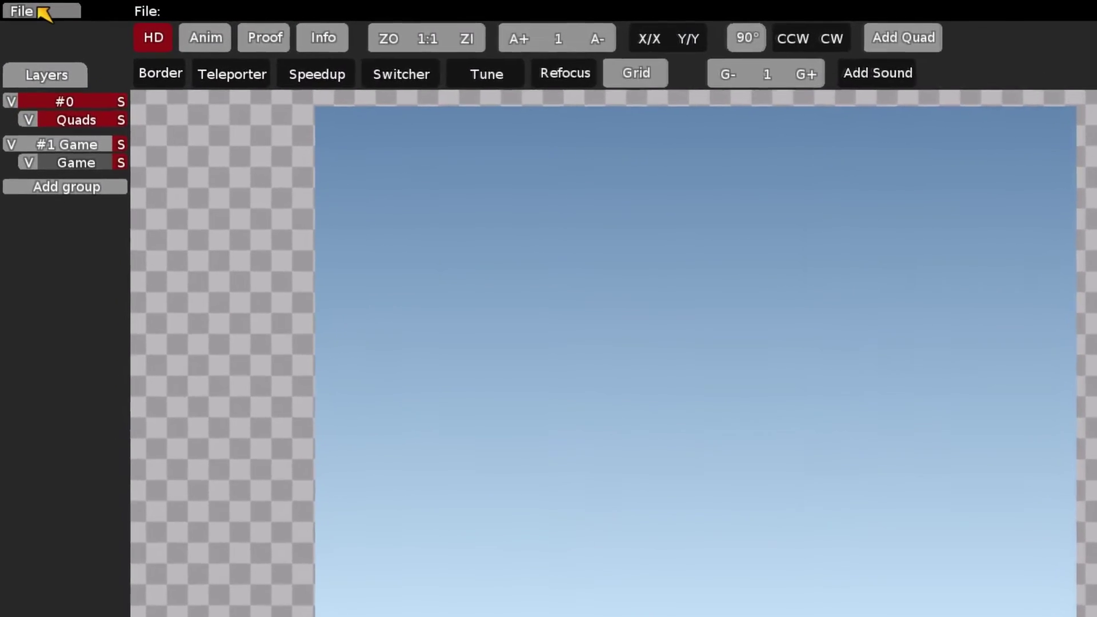
- Load the map 007 - 1_c6901ed0 from the downloadedmaps folder
left_click(50, 12)
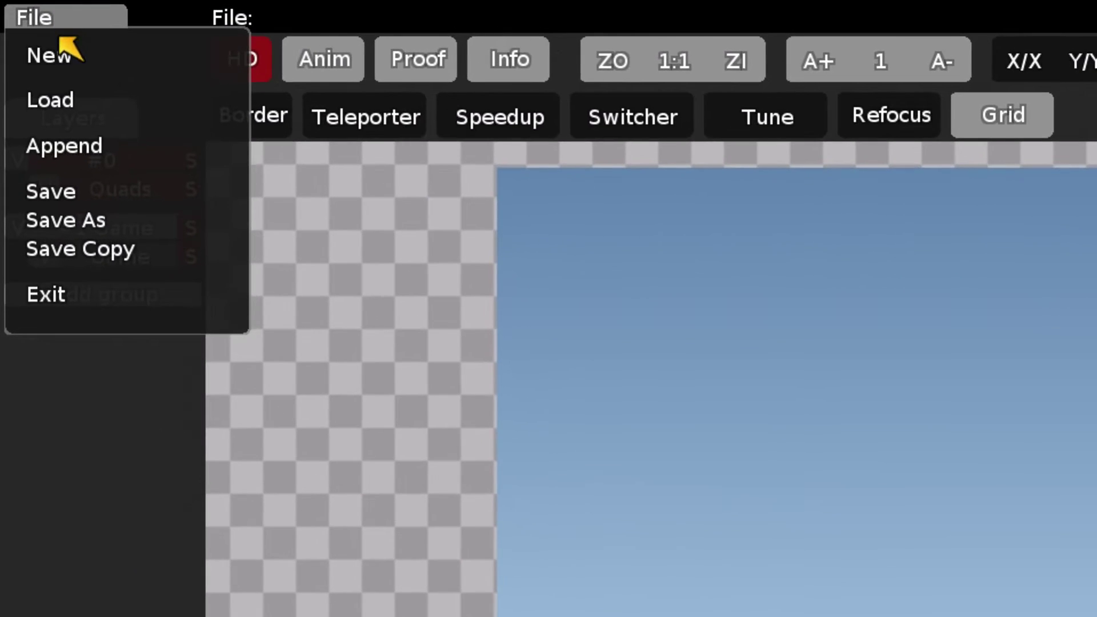
left_click(58, 100)
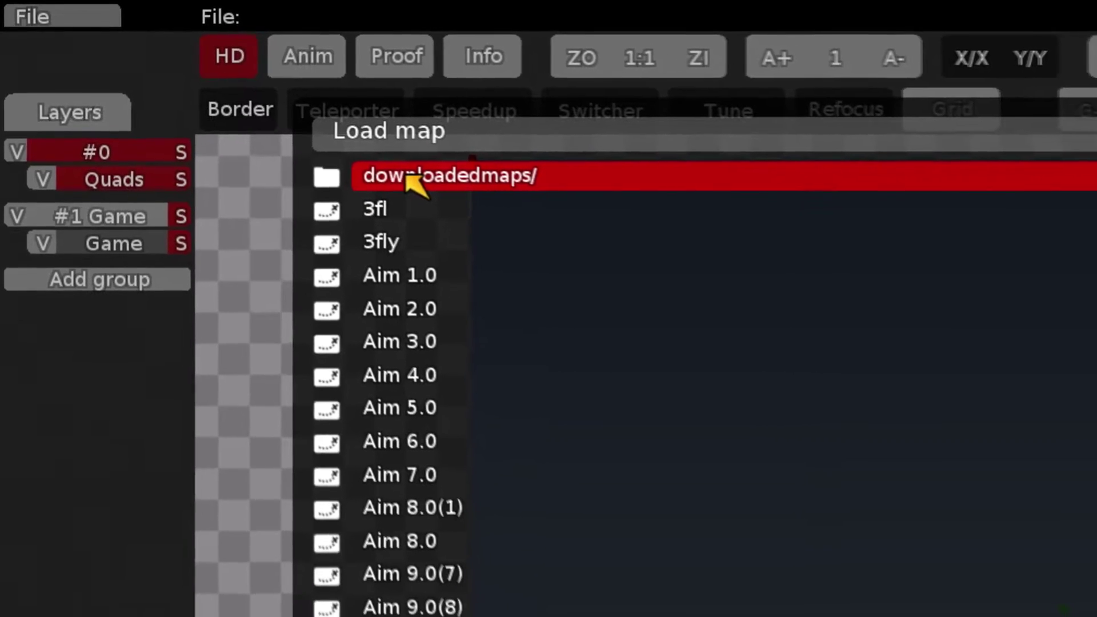
double_click(440, 186)
scroll(426, 278, "down", 2)
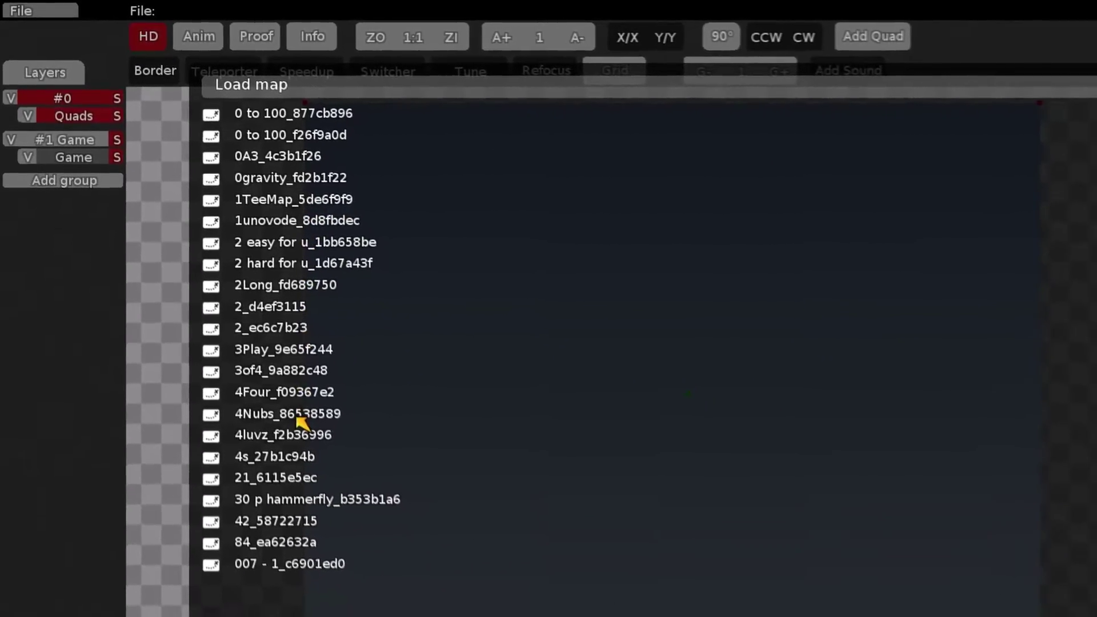
left_click(298, 417)
scroll(299, 417, "down", 3)
left_click(316, 500)
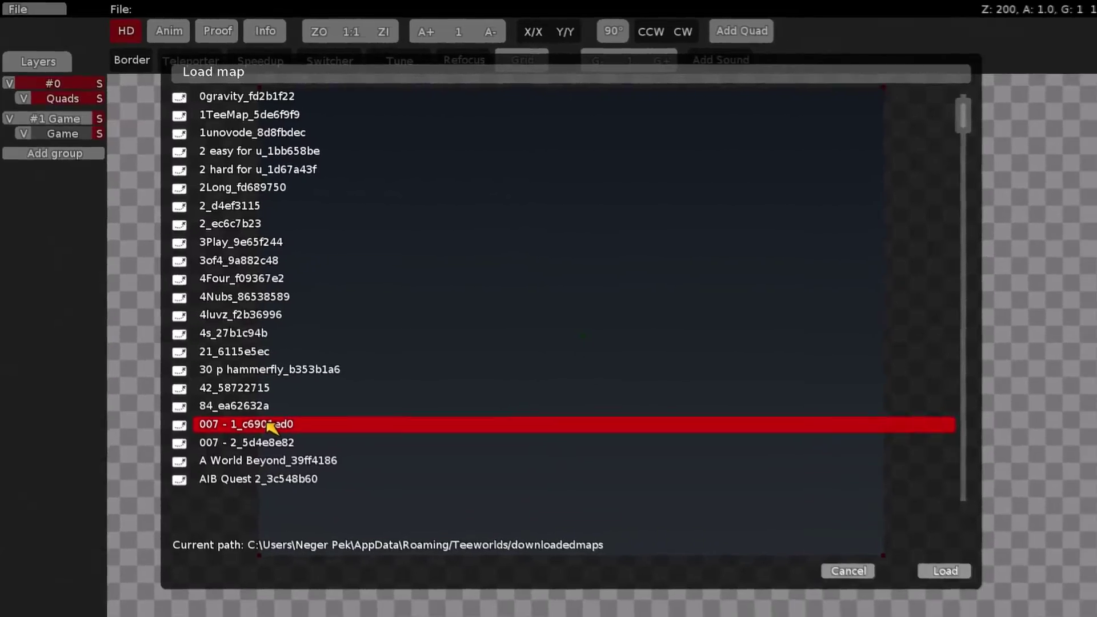
double_click(269, 425)
- Hide the #4 Game group so that only the background groups are displayed
scroll(737, 385, "down", 5)
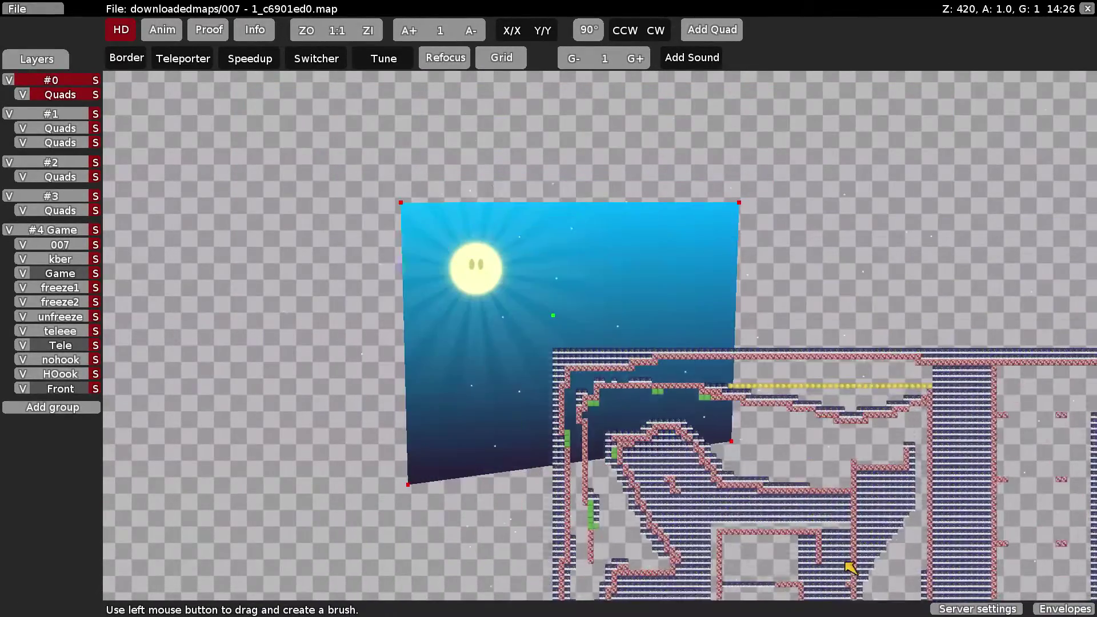
middle_click_drag(845, 562, 864, 556)
scroll(609, 393, "up", 1)
middle_click_drag(502, 365, 722, 467)
scroll(700, 459, "up", 13)
scroll(742, 440, "down", 9)
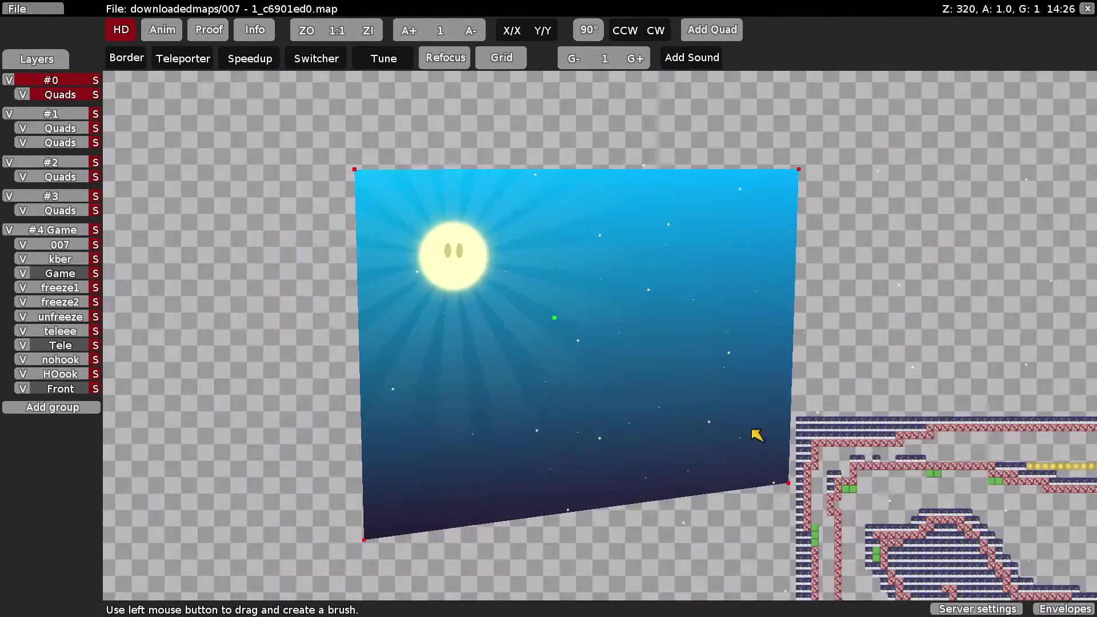
middle_click_drag(1069, 582, 446, 284)
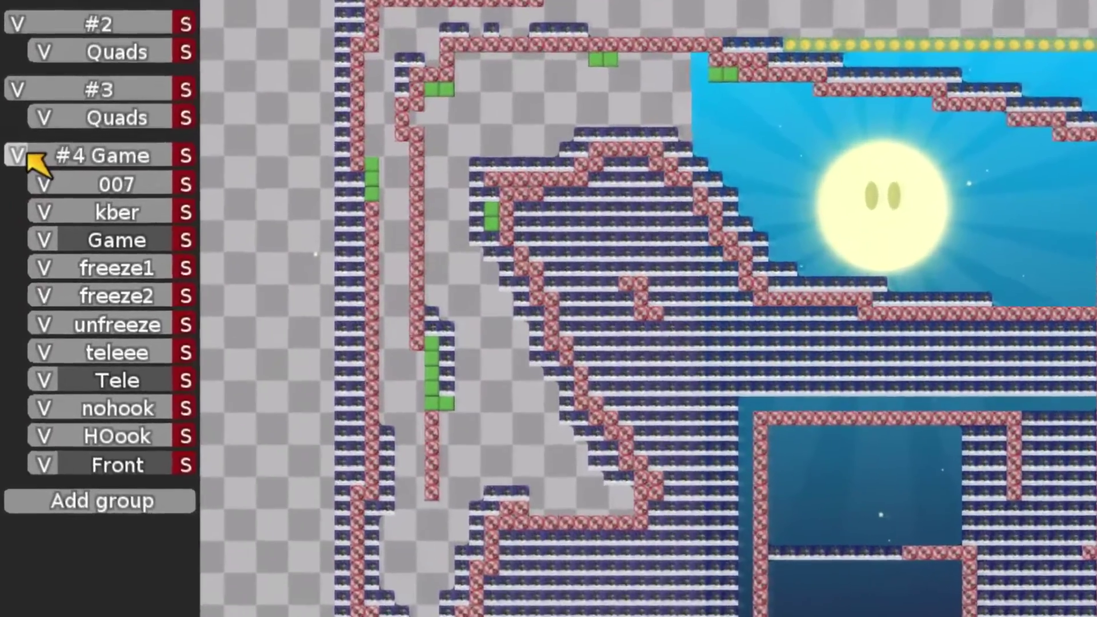
left_click(20, 154)
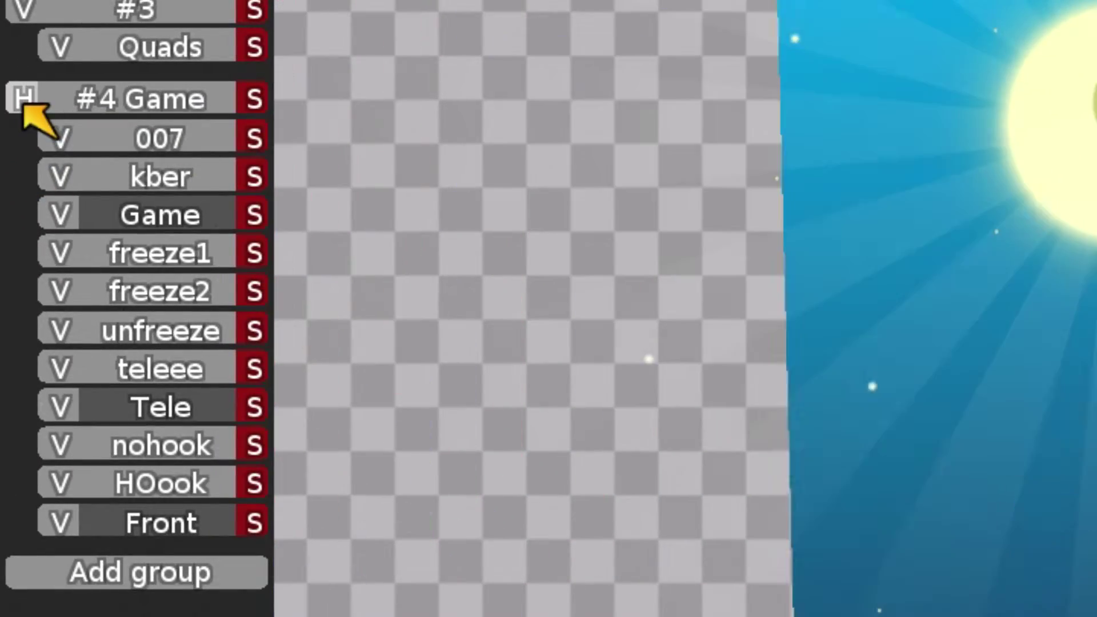
left_click(23, 100)
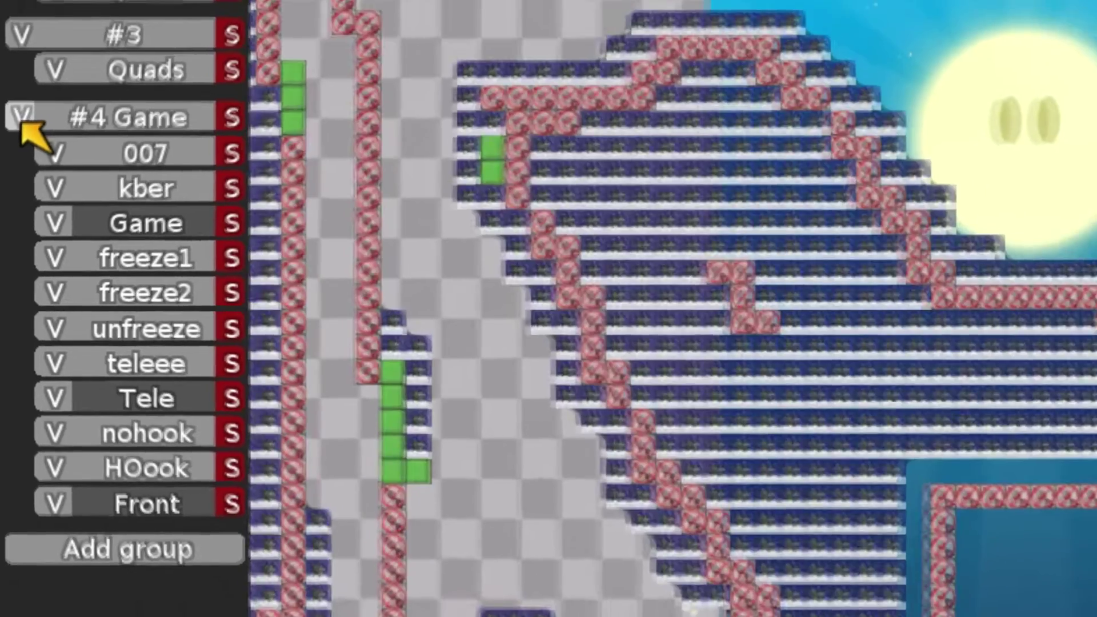
left_click(23, 100)
- Toggle the visibility of the #3 group and the #0 Quads layer to check what each one displays
scroll(1019, 390, "up", 6)
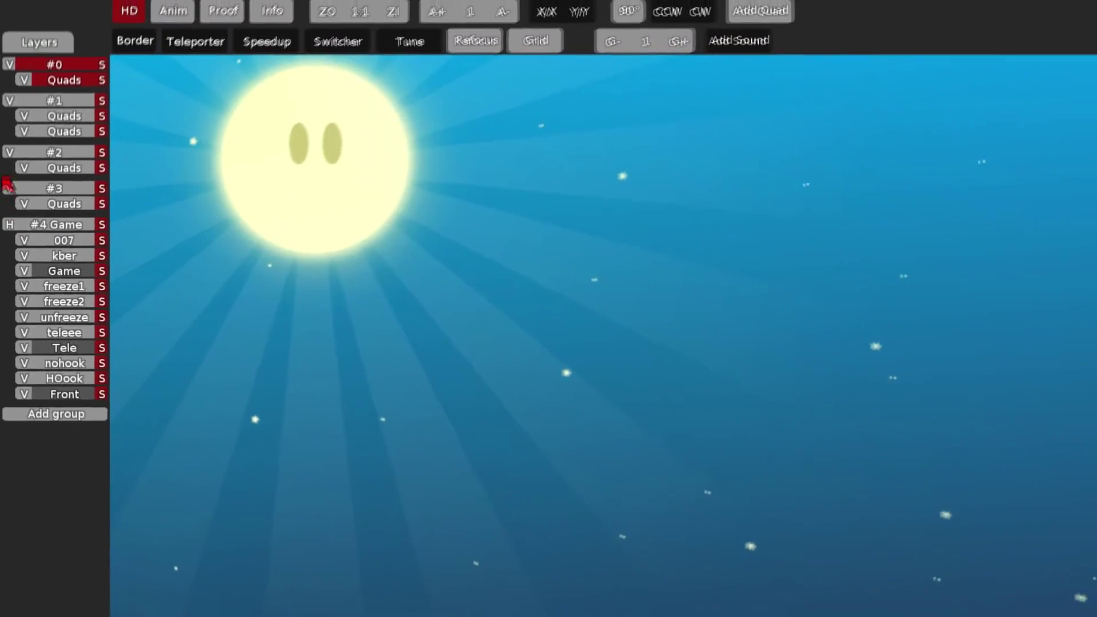
left_click(8, 196)
scroll(246, 260, "down", 7)
left_click(10, 231)
scroll(136, 218, "up", 5)
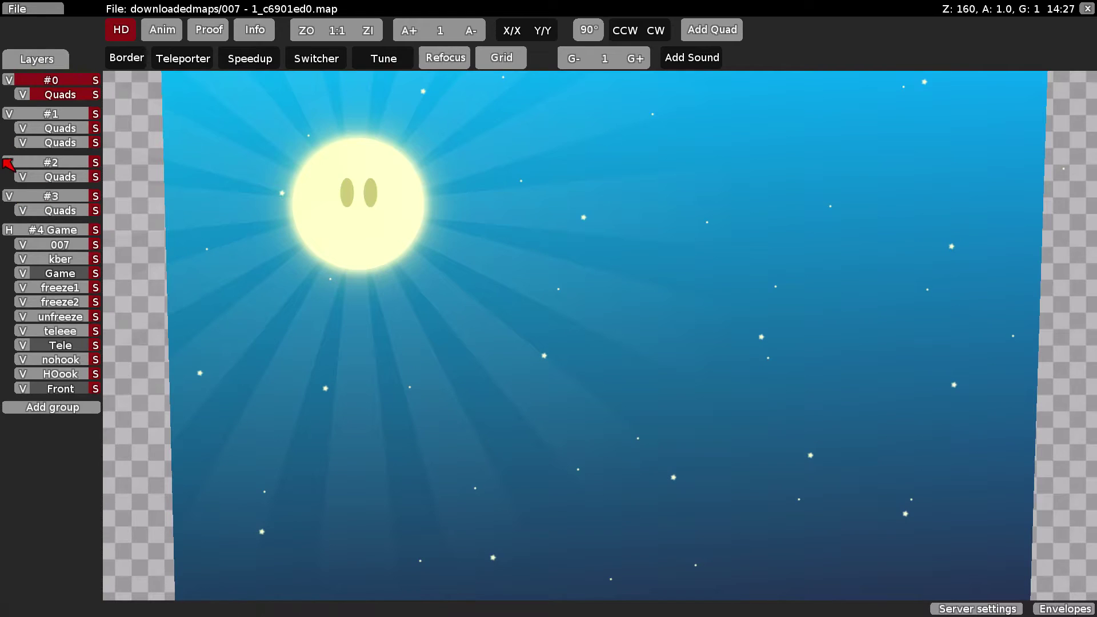
scroll(535, 343, "down", 3)
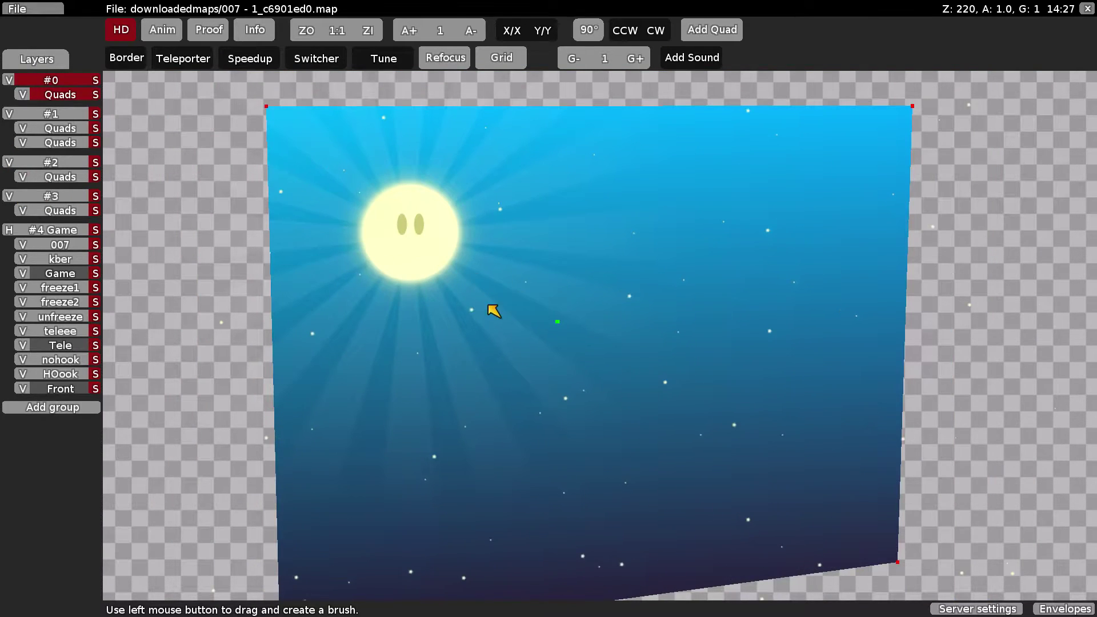
scroll(490, 309, "down", 12)
scroll(483, 317, "up", 10)
left_click(23, 94)
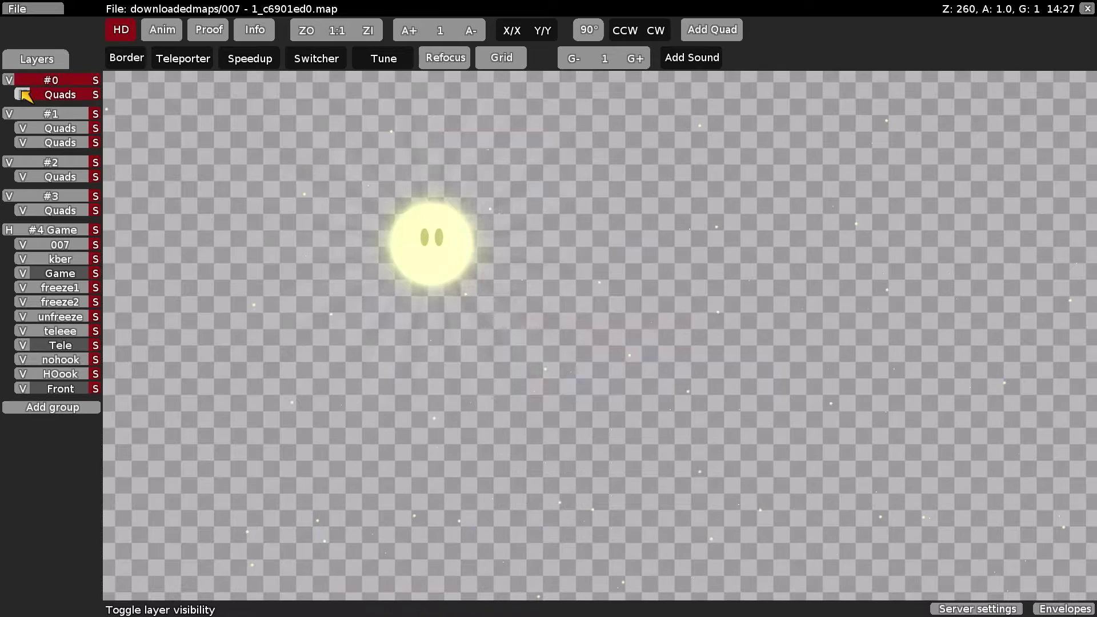
left_click(23, 94)
- Reshape the #0 sky background quad by moving its four corner points outward
left_click_drag(321, 141, 273, 124)
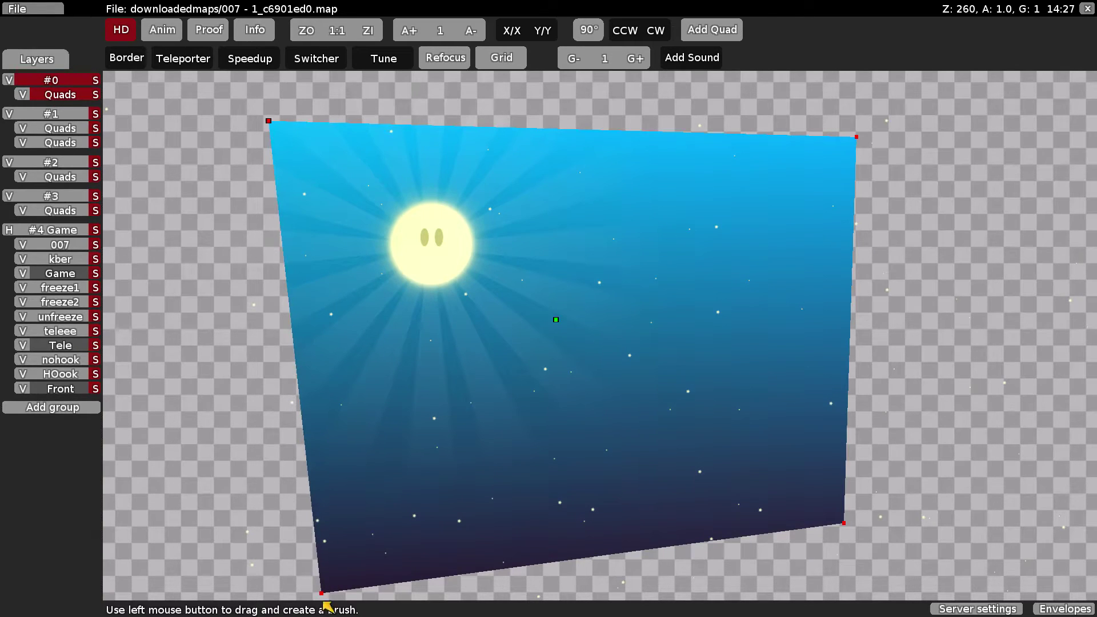
left_click_drag(325, 600, 236, 593)
left_click_drag(846, 525, 898, 568)
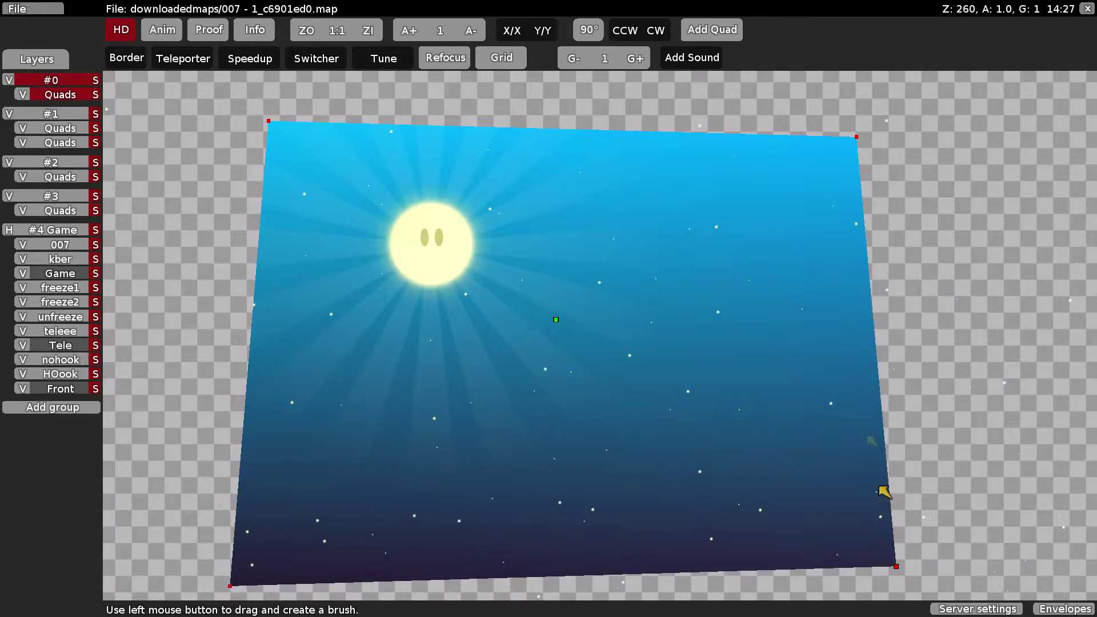
left_click_drag(857, 138, 898, 130)
- Darken the color of the sky quad's upper-right corner point to black, adjusting its green, blue and alpha values
right_click(897, 129)
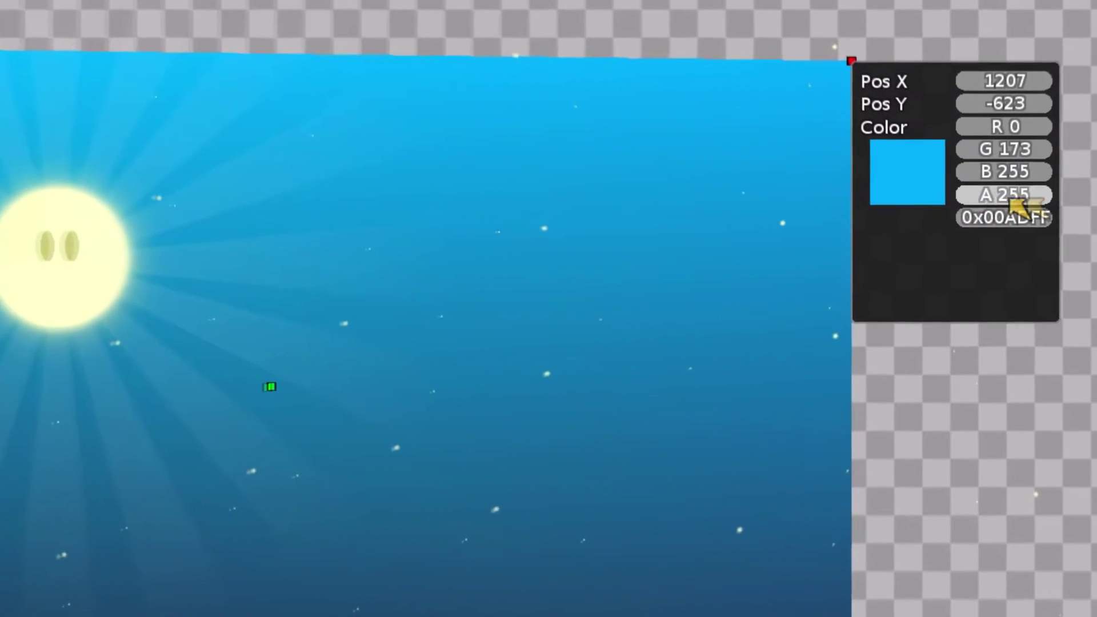
left_click_drag(1025, 182, 1006, 182)
left_click_drag(1023, 163, 972, 164)
left_click_drag(1018, 182, 991, 168)
left_click_drag(1054, 185, 995, 184)
left_click_drag(1057, 171, 1008, 171)
left_click_drag(1012, 188, 1066, 188)
scroll(1026, 184, "down", 12)
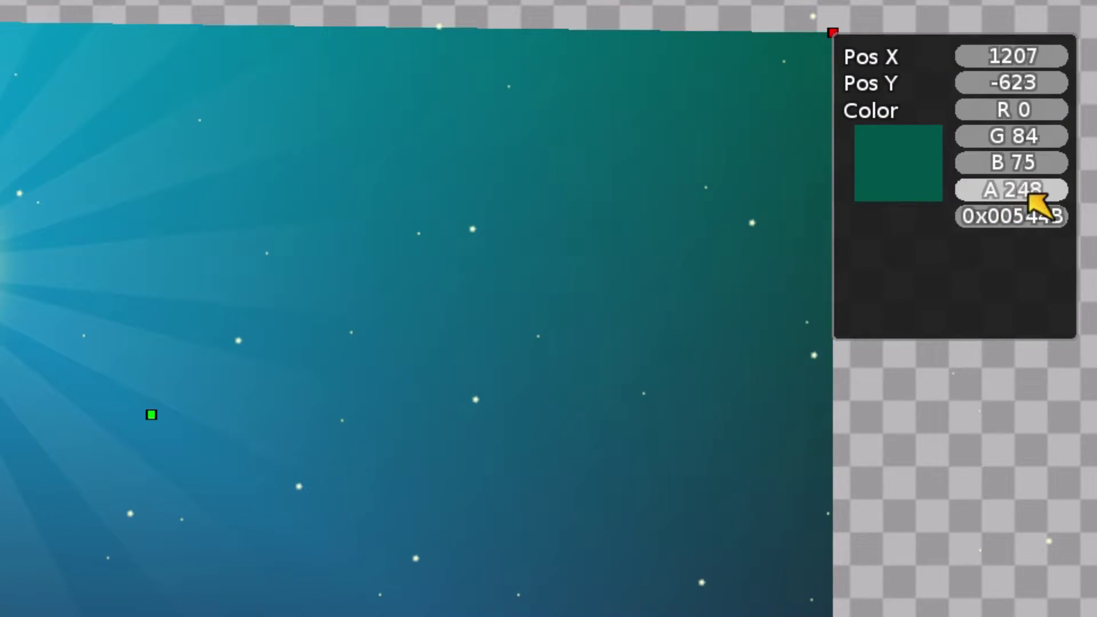
scroll(1028, 192, "up", 12)
scroll(1034, 200, "down", 4)
scroll(1034, 200, "up", 4)
scroll(1032, 137, "down", 4)
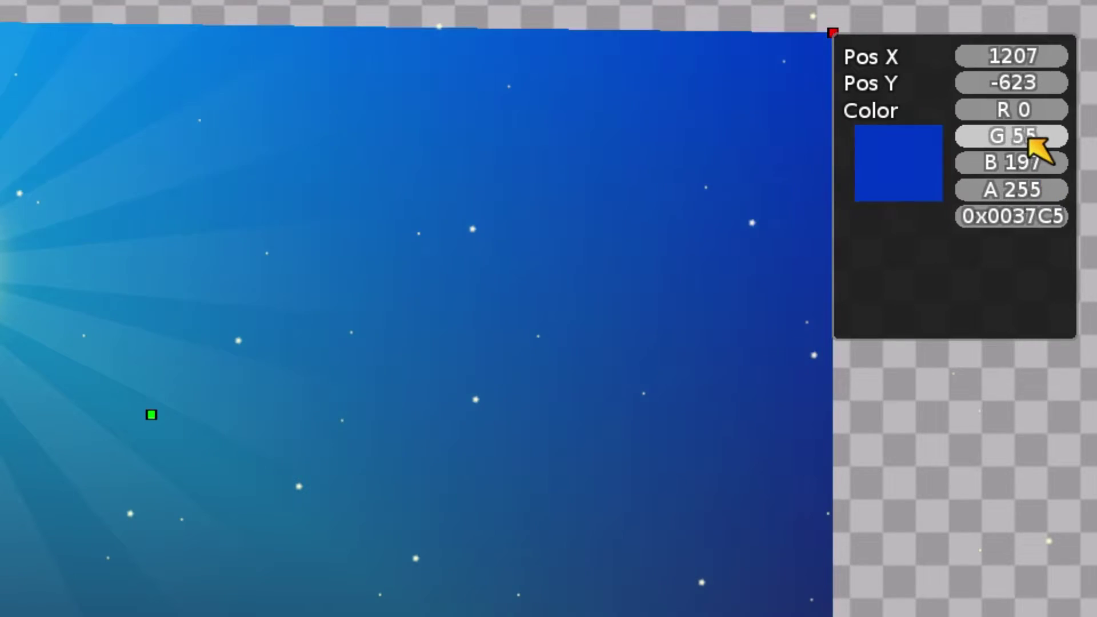
scroll(1035, 163, "down", 10)
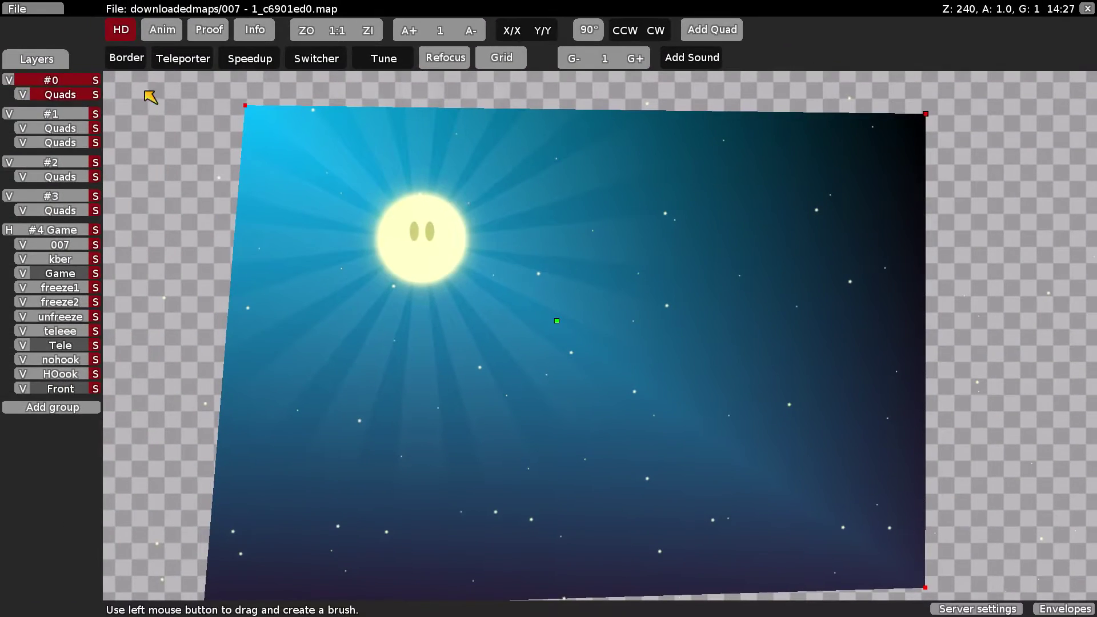
- Save the edited map under the new name Bongyhonky.map in the maps folder
left_click(17, 9)
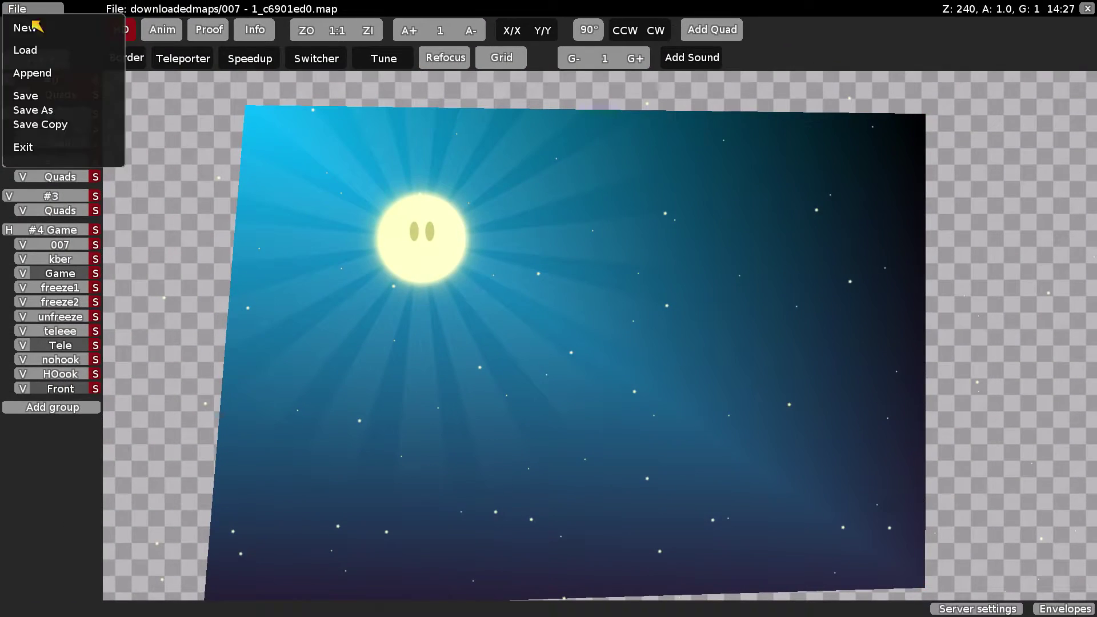
left_click(57, 111)
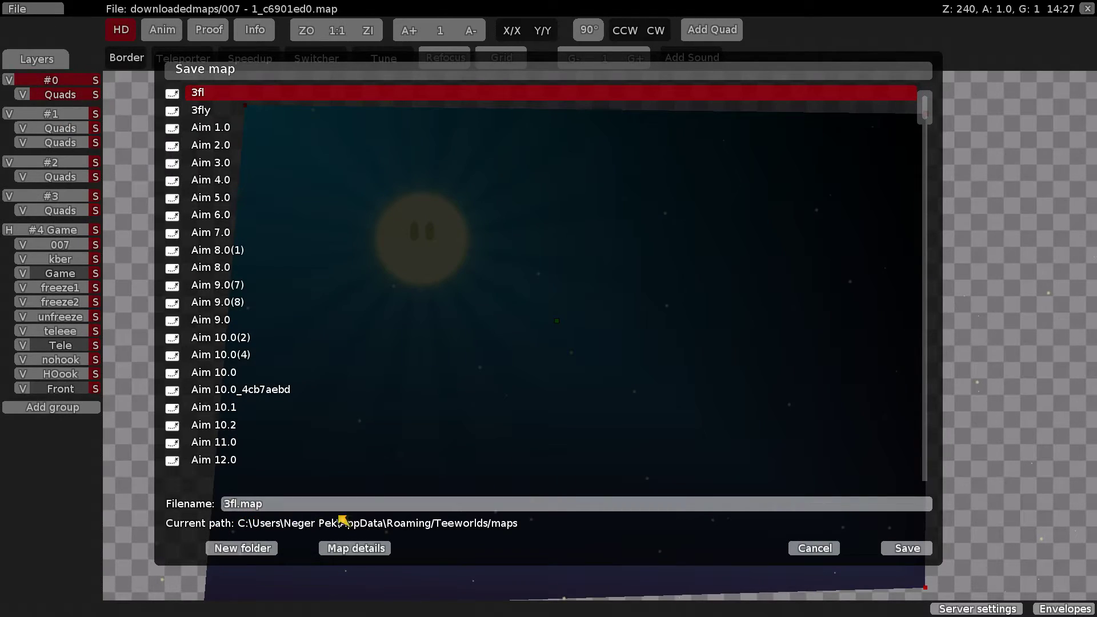
key("BackSpace")
key("BackSpace")
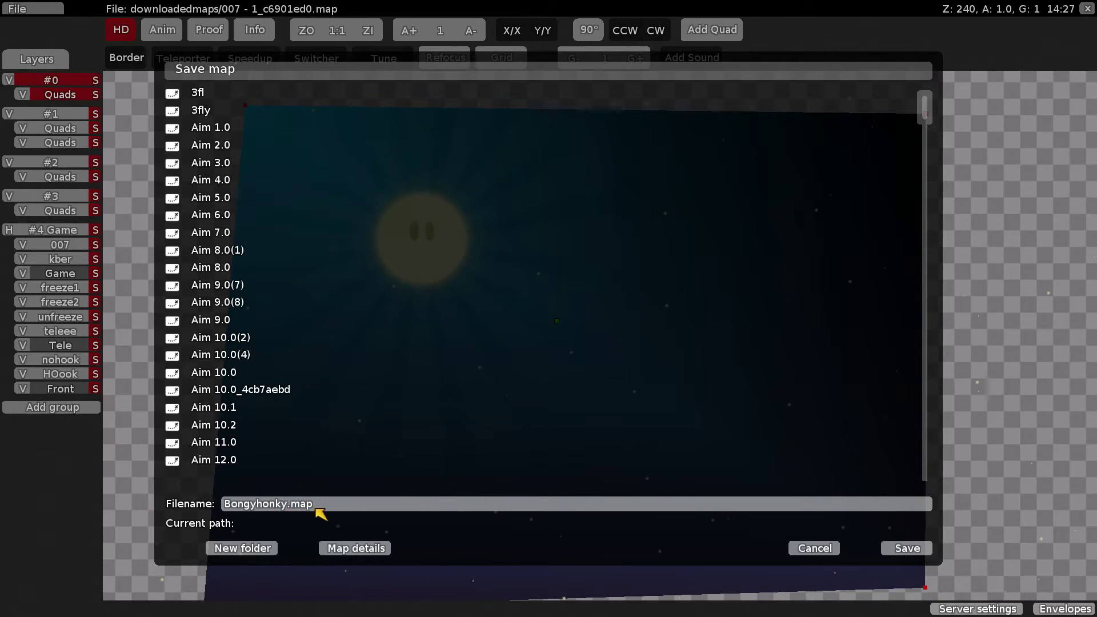
left_click(912, 549)
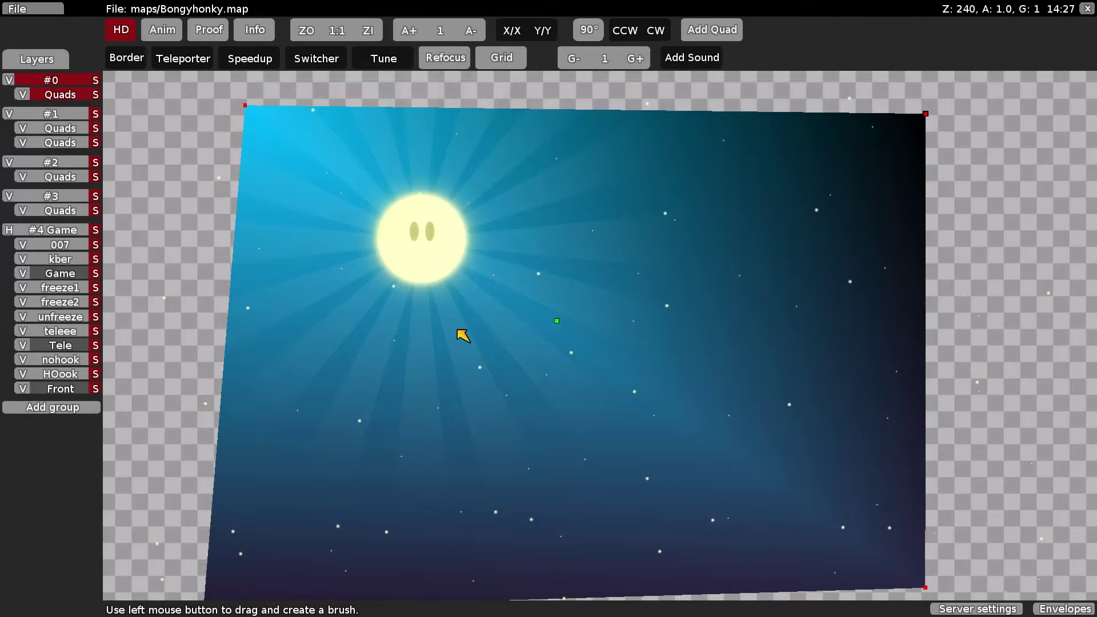
- Leave the map editor, return to the game and open its settings
key("ctrl+shift+e")
key("Escape")
left_click(1008, 24)
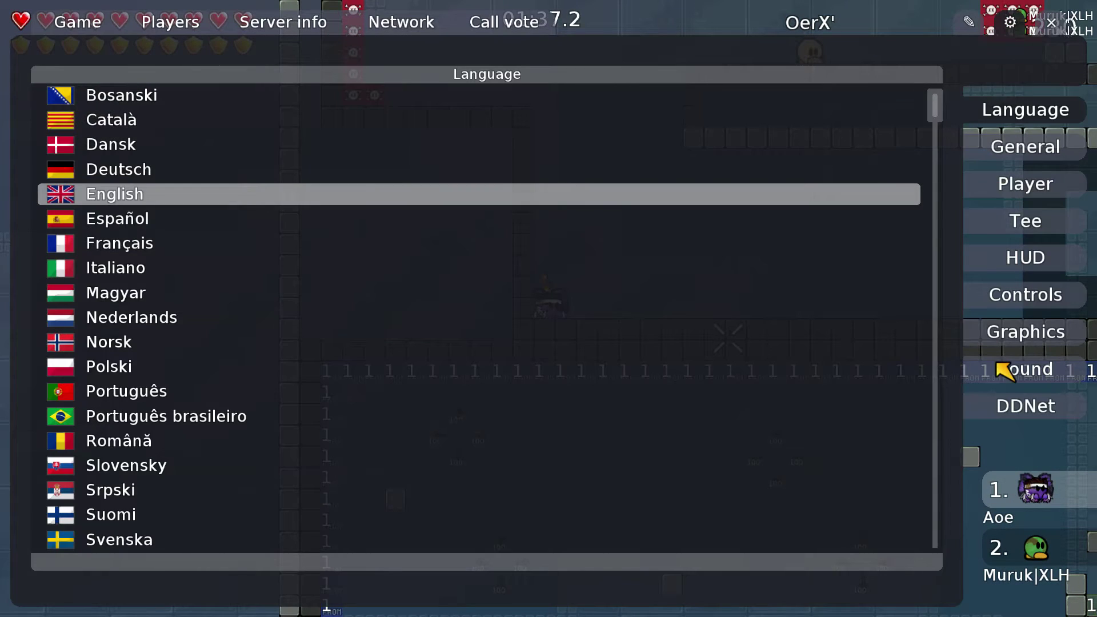
- Set the entities background map to Bongyhonky.map in the DDNet settings
left_click(1009, 403)
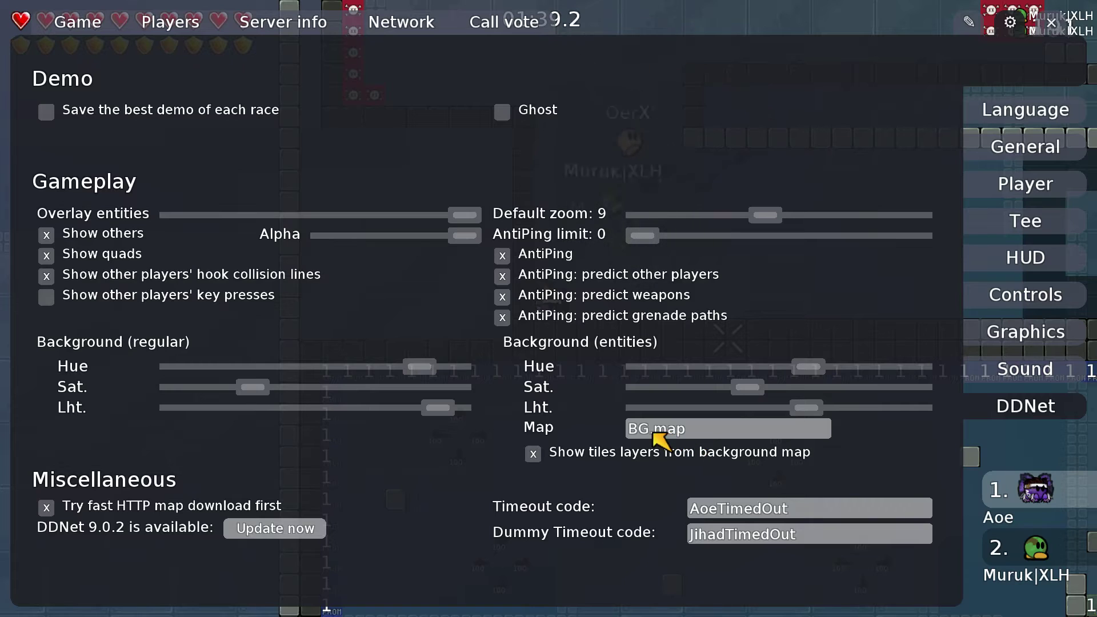
key("BackSpace")
key("BackSpace")
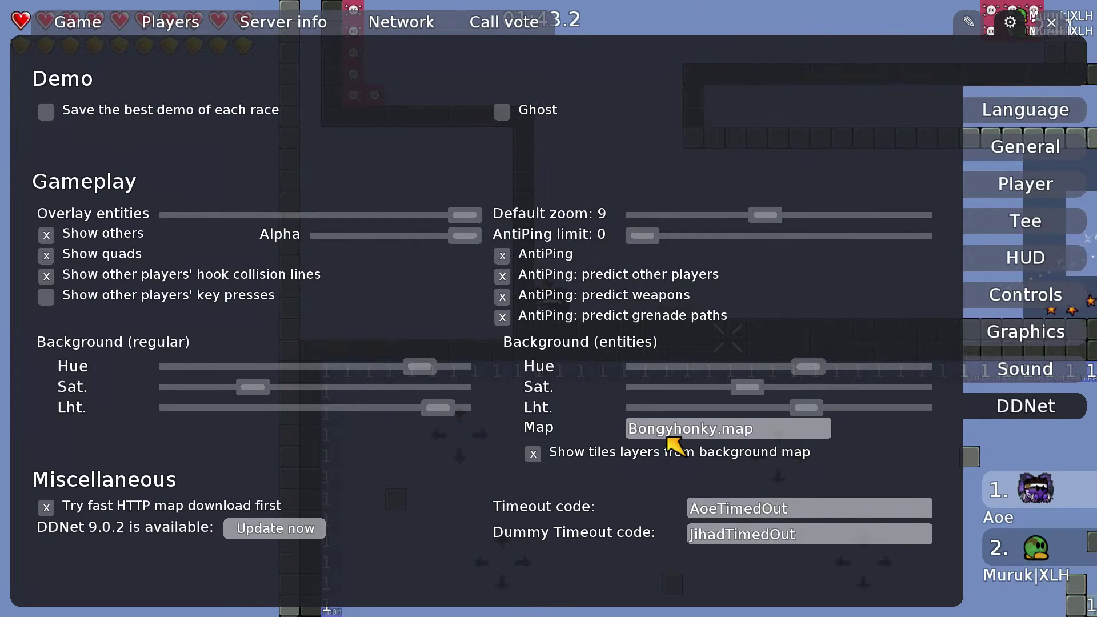
key("Tab")
- Disconnect from the current server and rejoin it
left_click(66, 31)
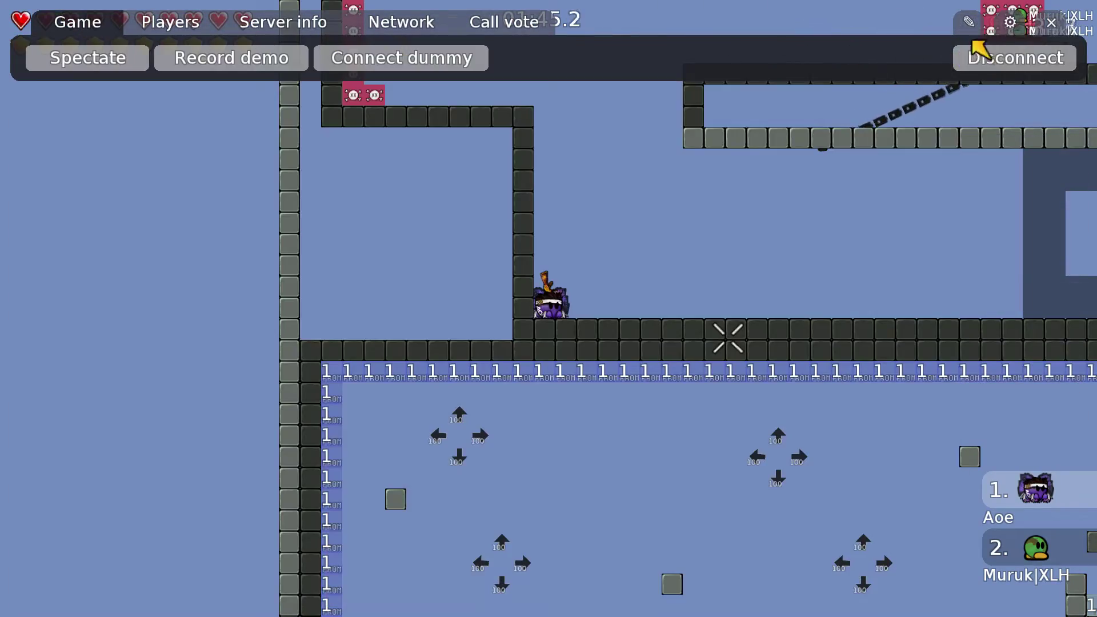
left_click(979, 59)
key("Return")
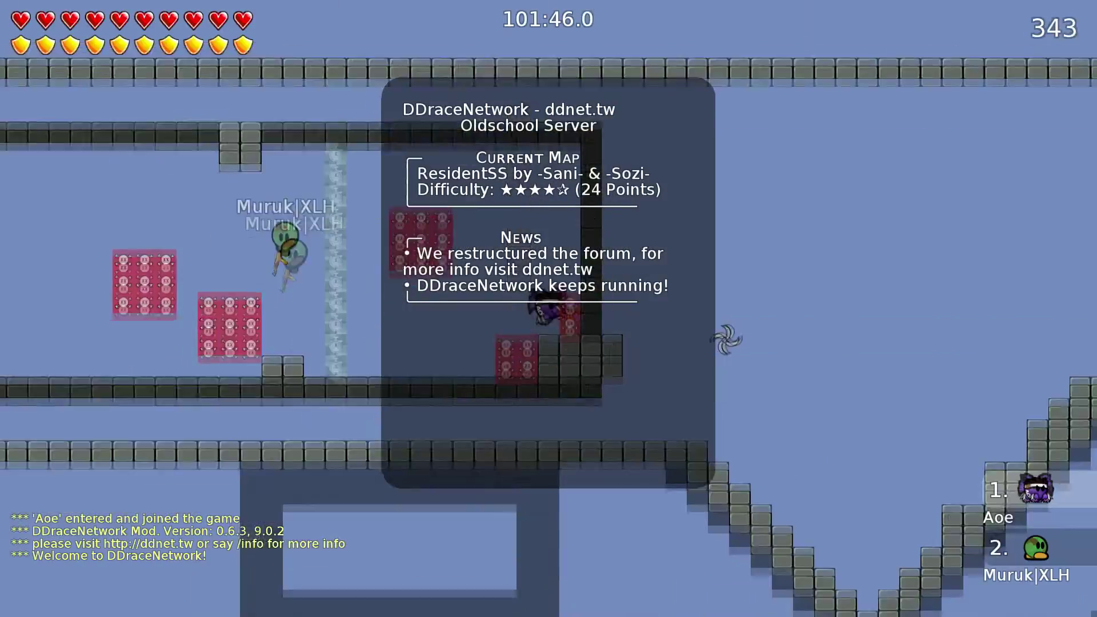
- Return to the map editor and locate the saved Bongyhonky map in the list of maps to load
key("Escape")
key("space")
key("a")
key("Escape")
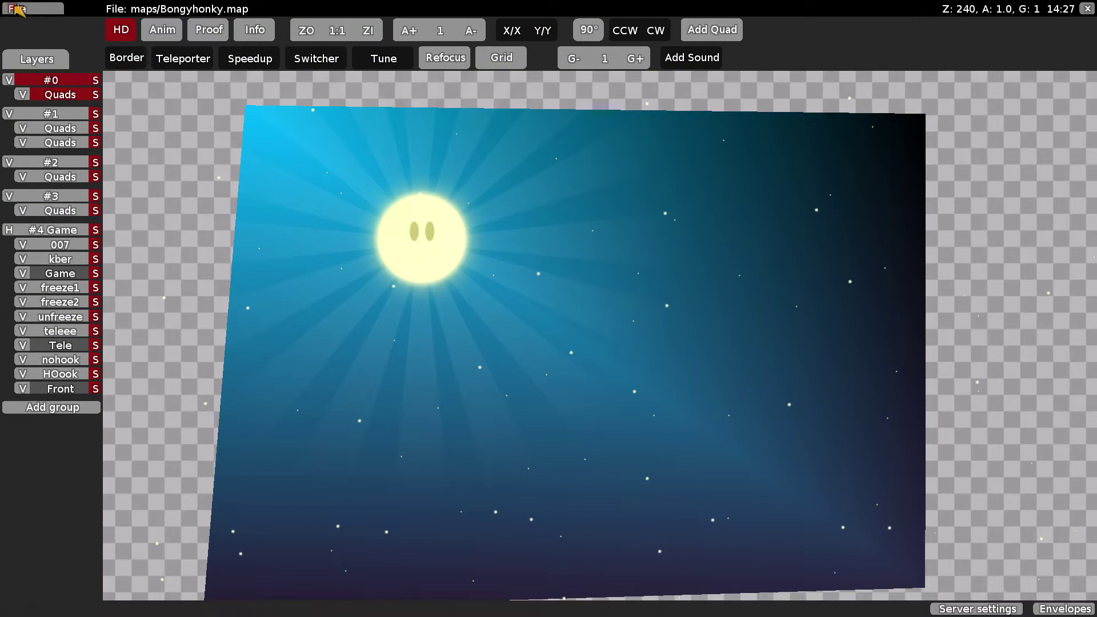
left_click(17, 8)
left_click(34, 50)
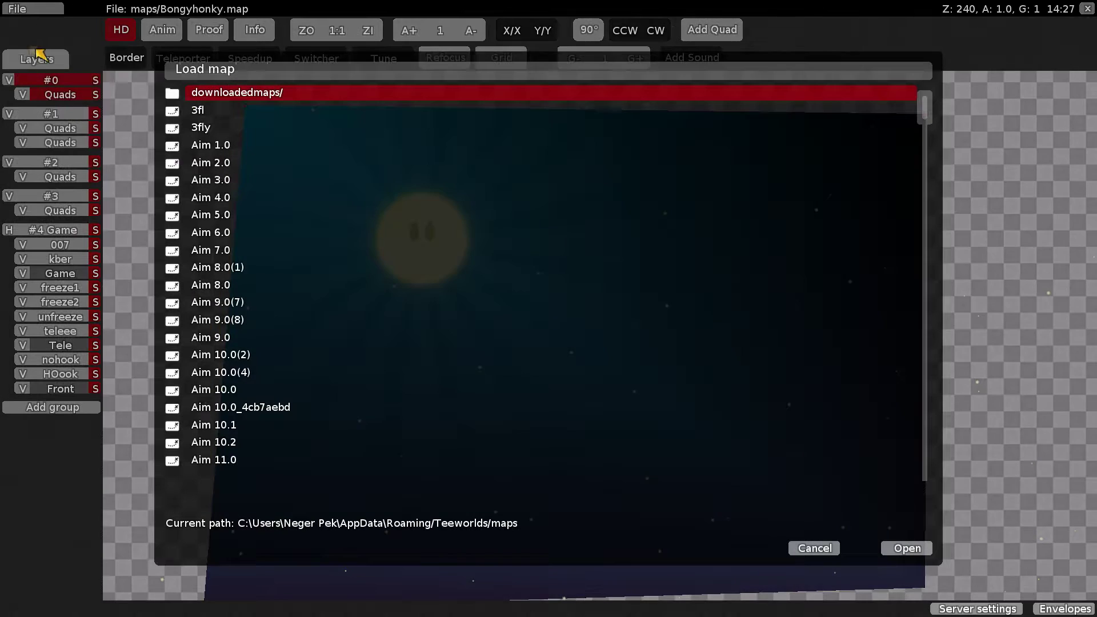
scroll(289, 214, "down", 10)
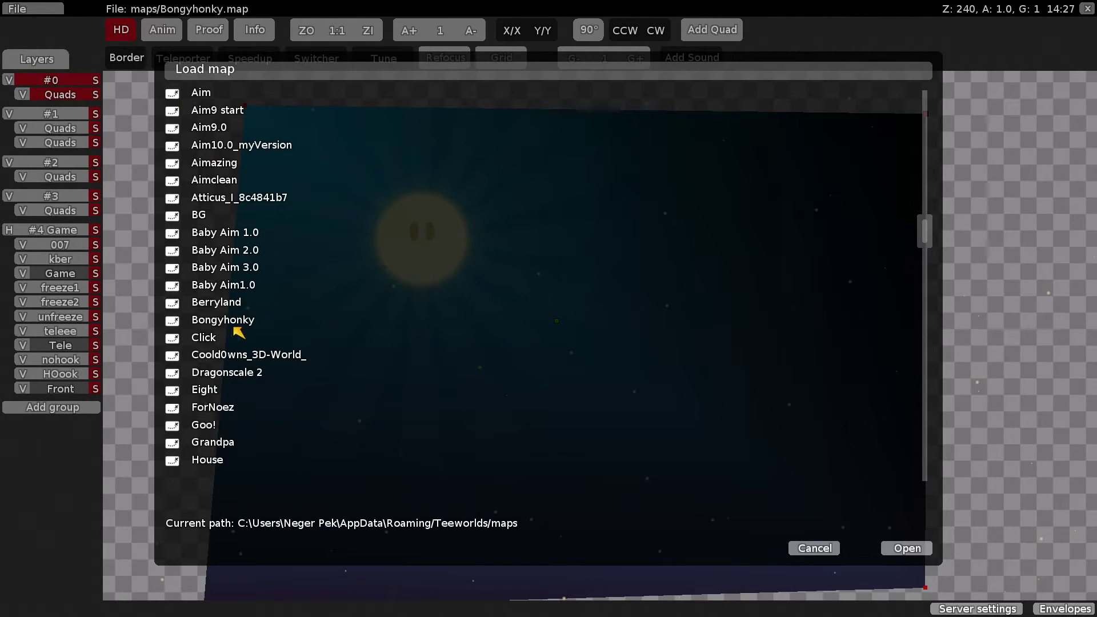
left_click(235, 326)
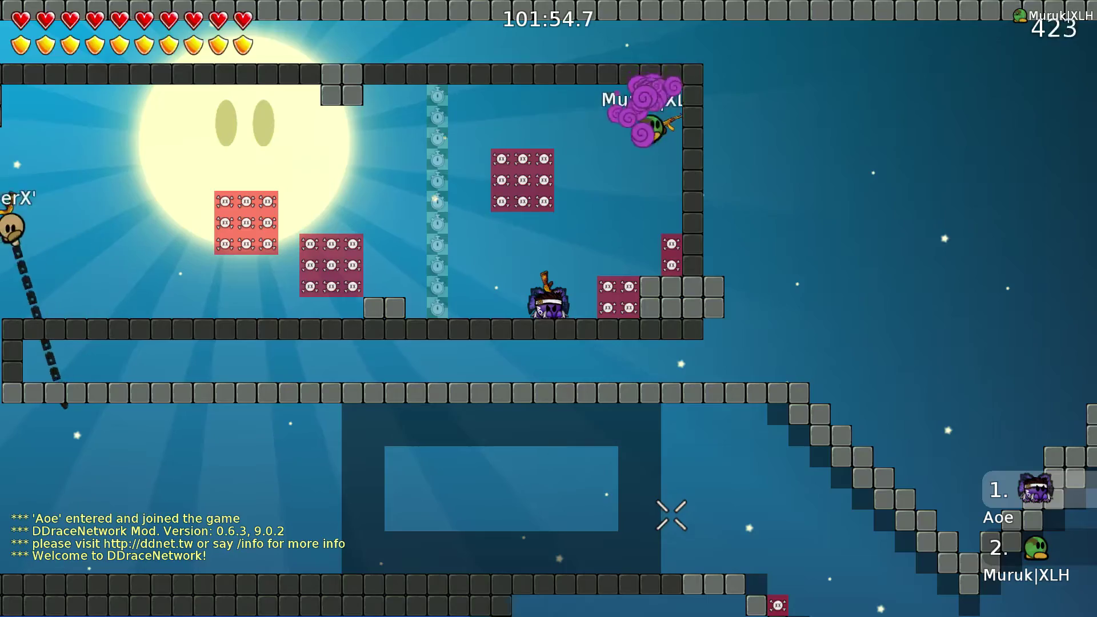
key("a")
key("space")
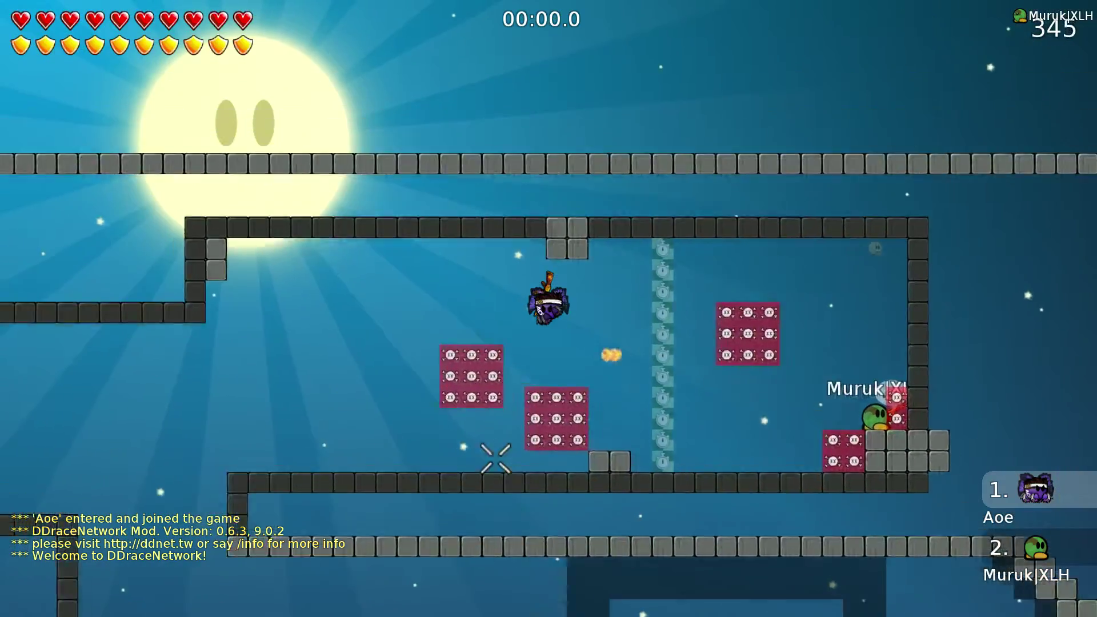
right_click(640, 531)
key("d")
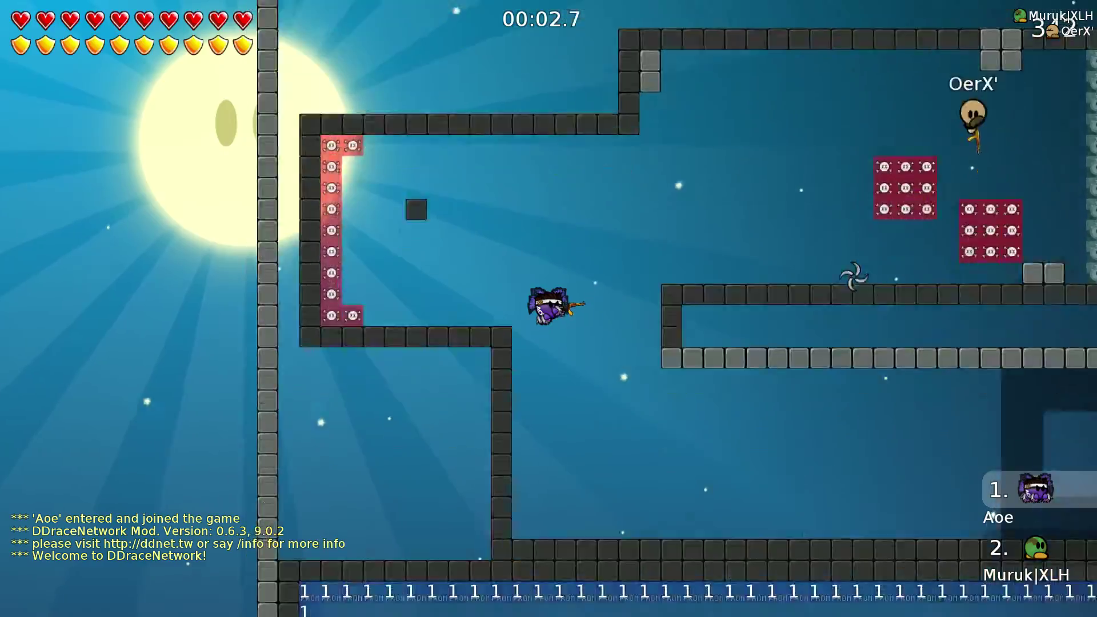
right_click(852, 277)
key("space")
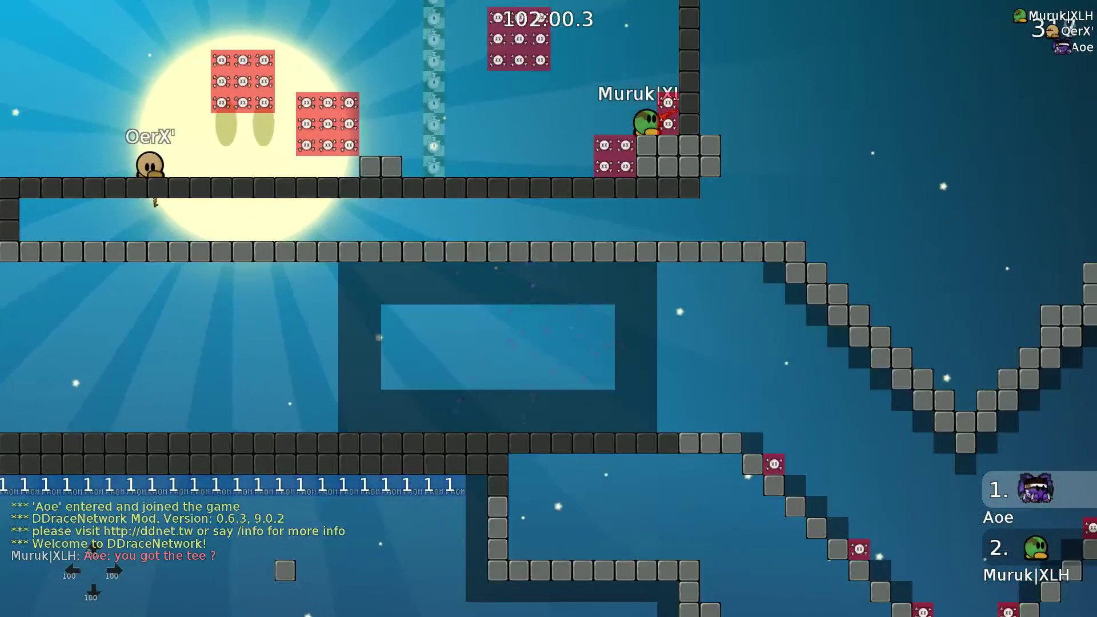
key("a")
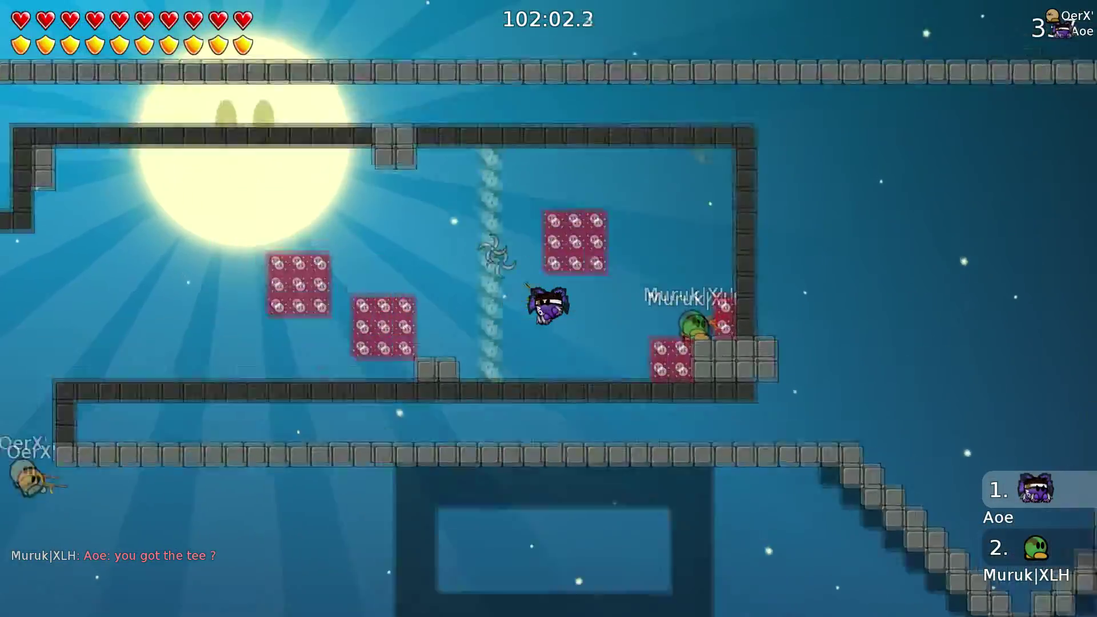
right_click(497, 253)
key("space")
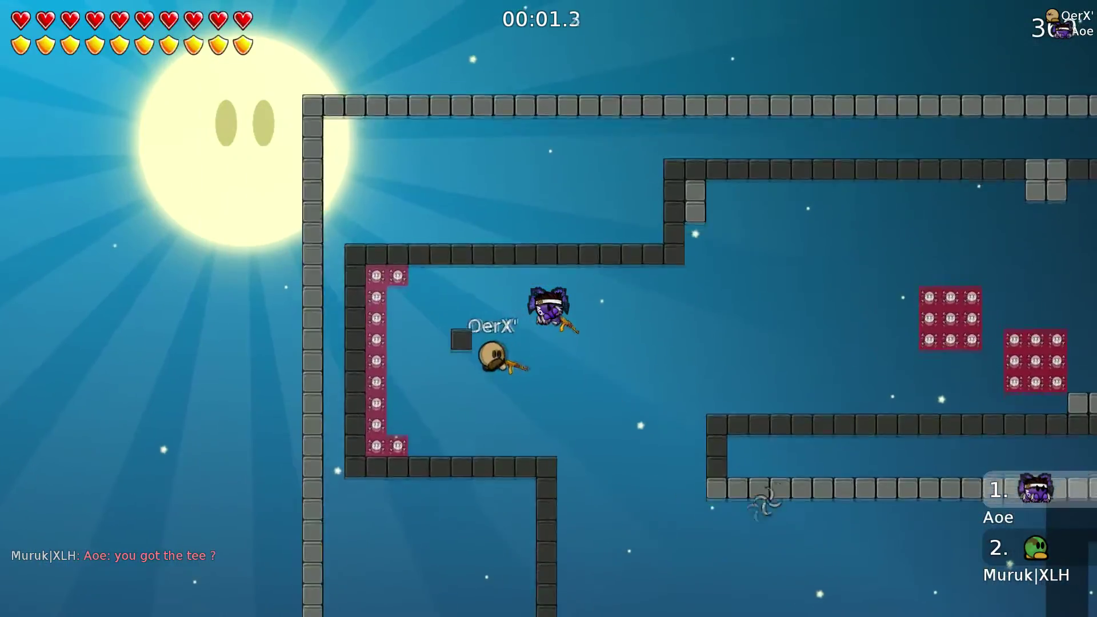
key("d")
right_click(818, 453)
key("a")
key("d")
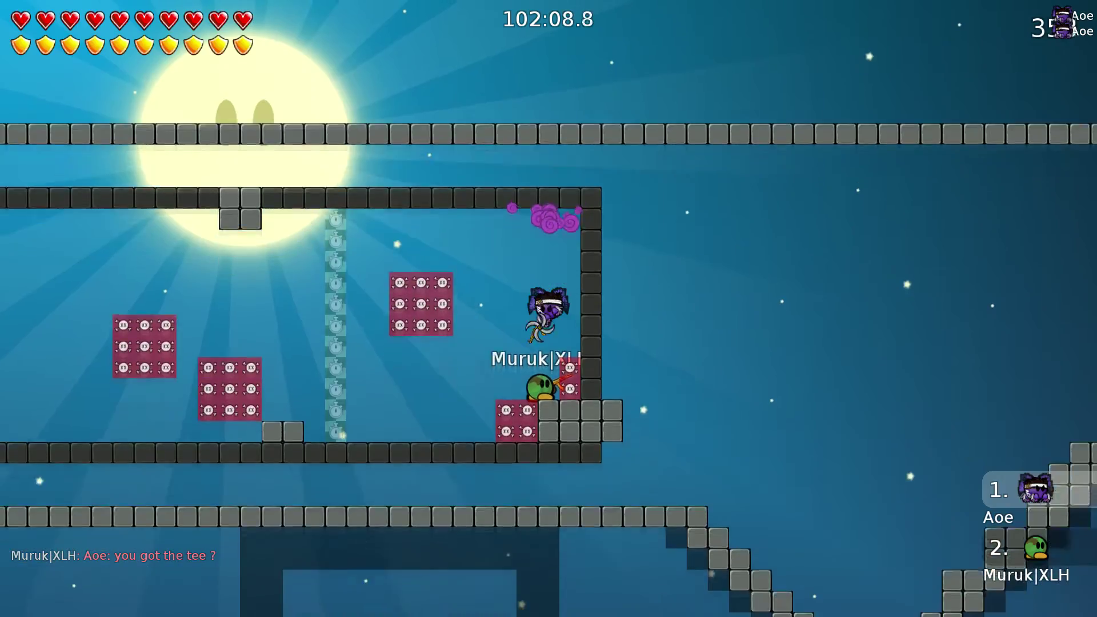
key("d")
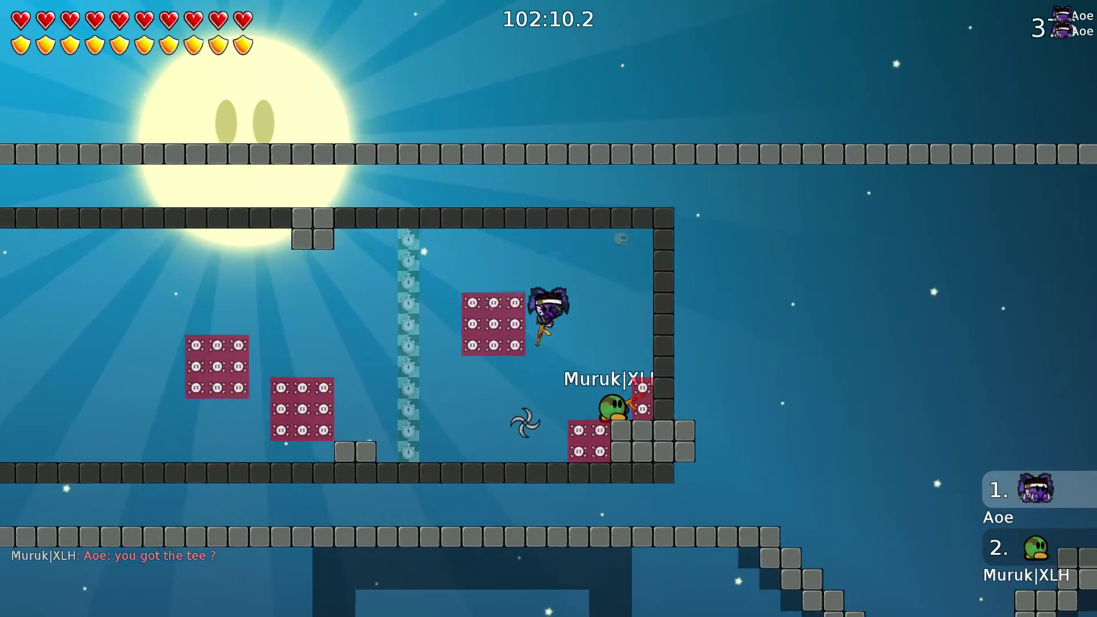
key("a")
key("space")
right_click(433, 157)
right_click(360, 245)
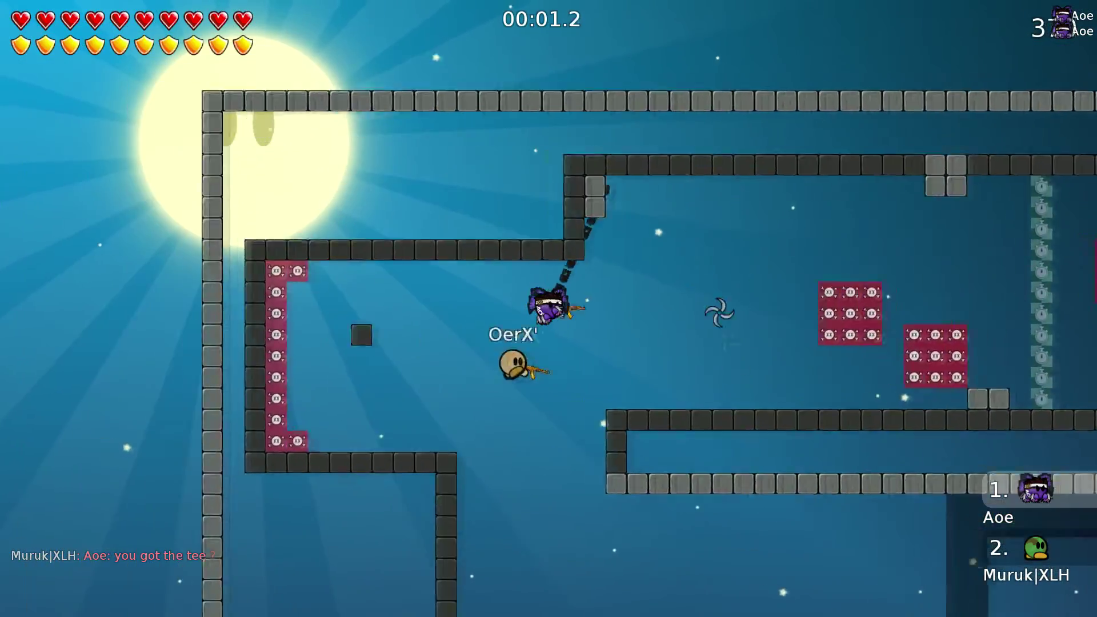
right_click(817, 352)
key("a")
right_click(650, 134)
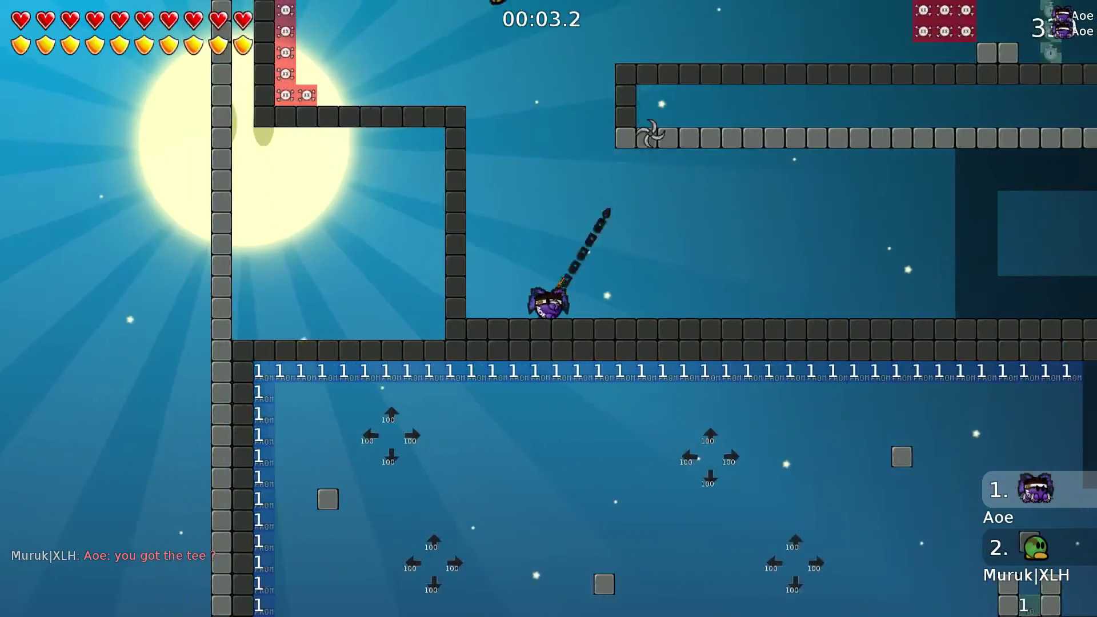
key("space")
key("d")
right_click(444, 123)
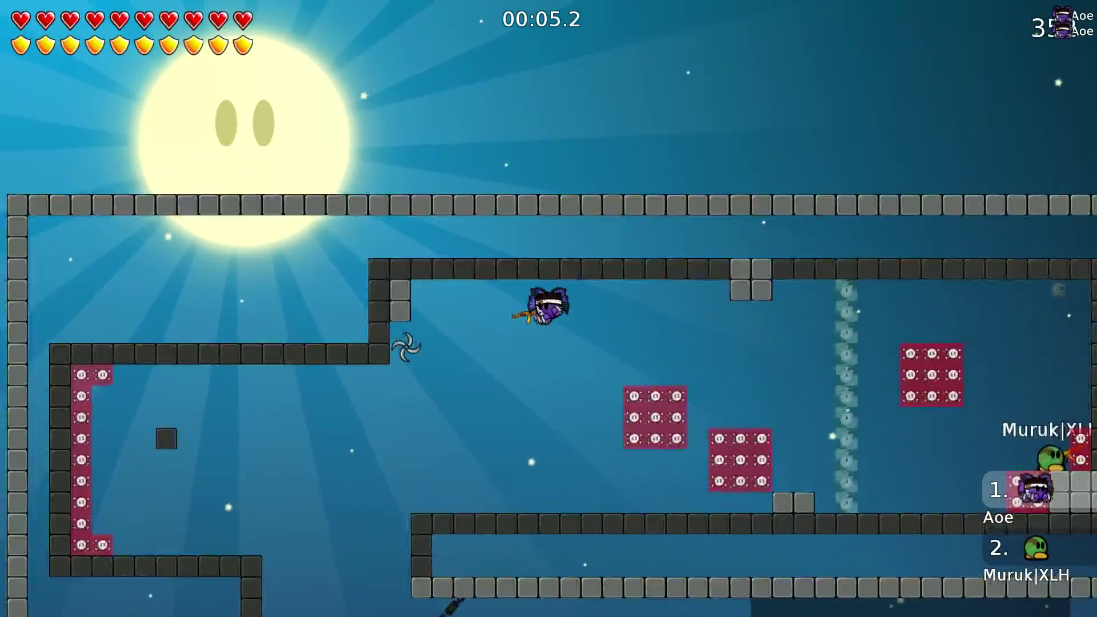
right_click(328, 267)
key("a")
key("space")
right_click(576, 293)
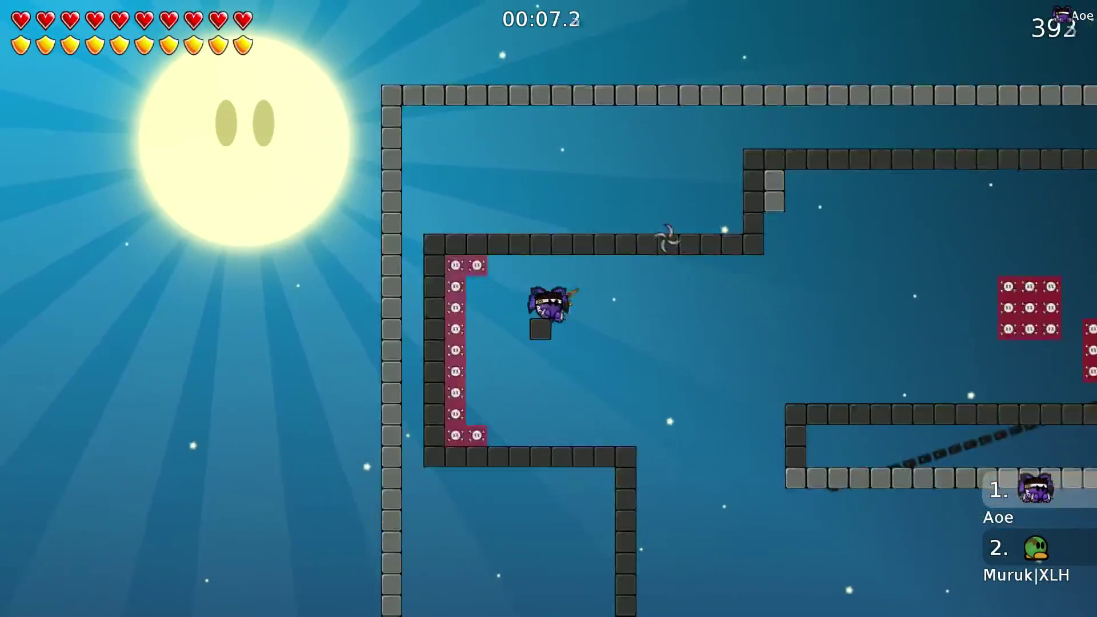
key("d")
key("space")
right_click(458, 135)
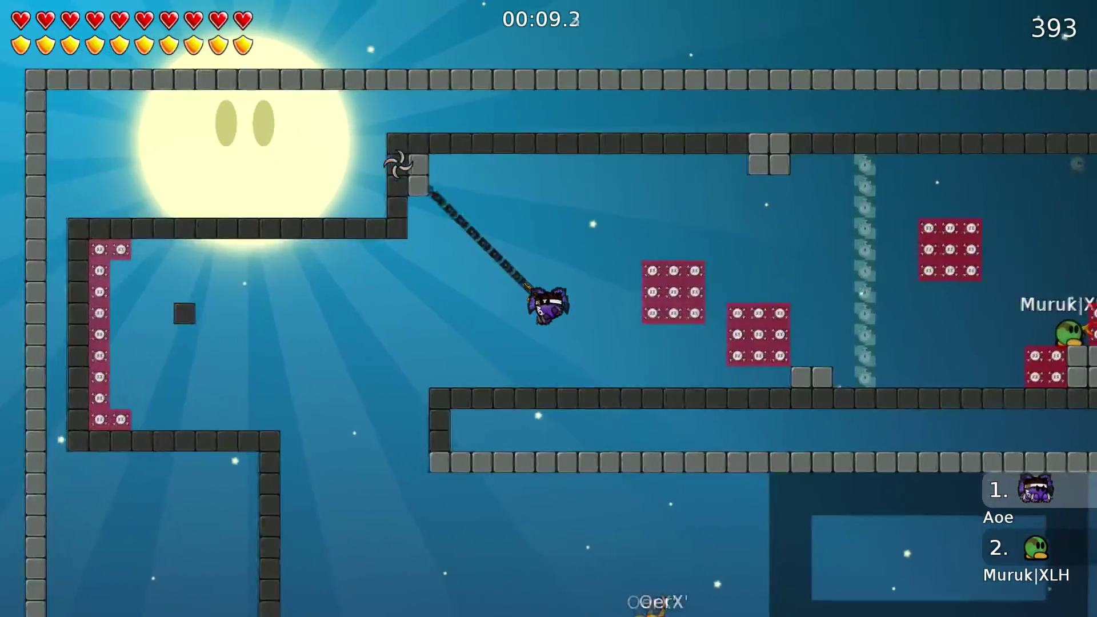
key("a")
key("d")
key("space")
right_click(774, 407)
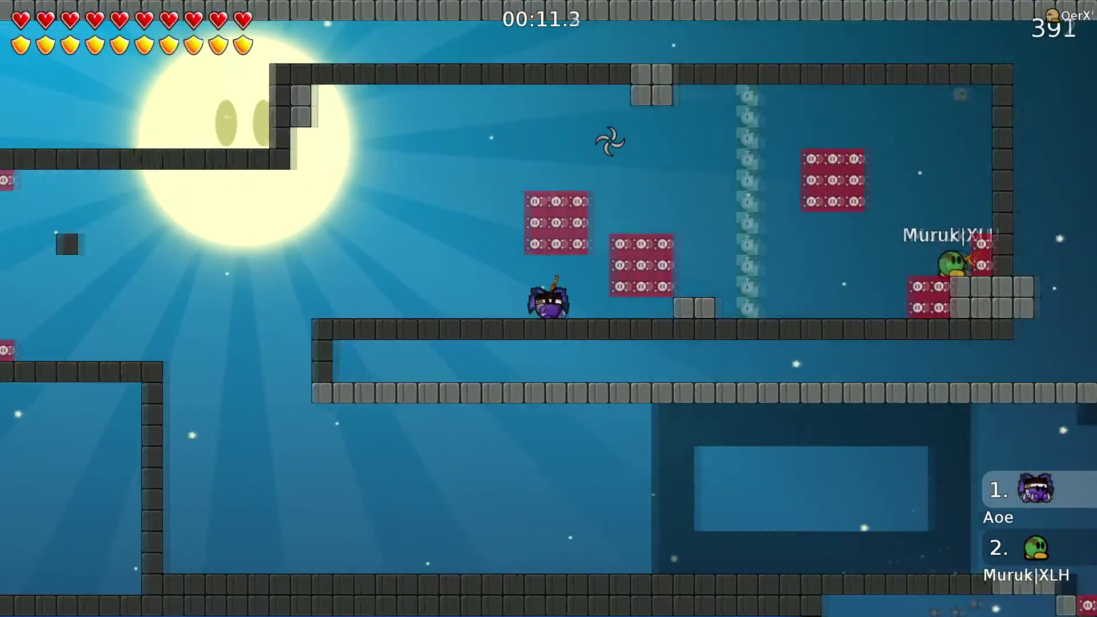
key("space")
key("space")
key("a")
right_click(296, 269)
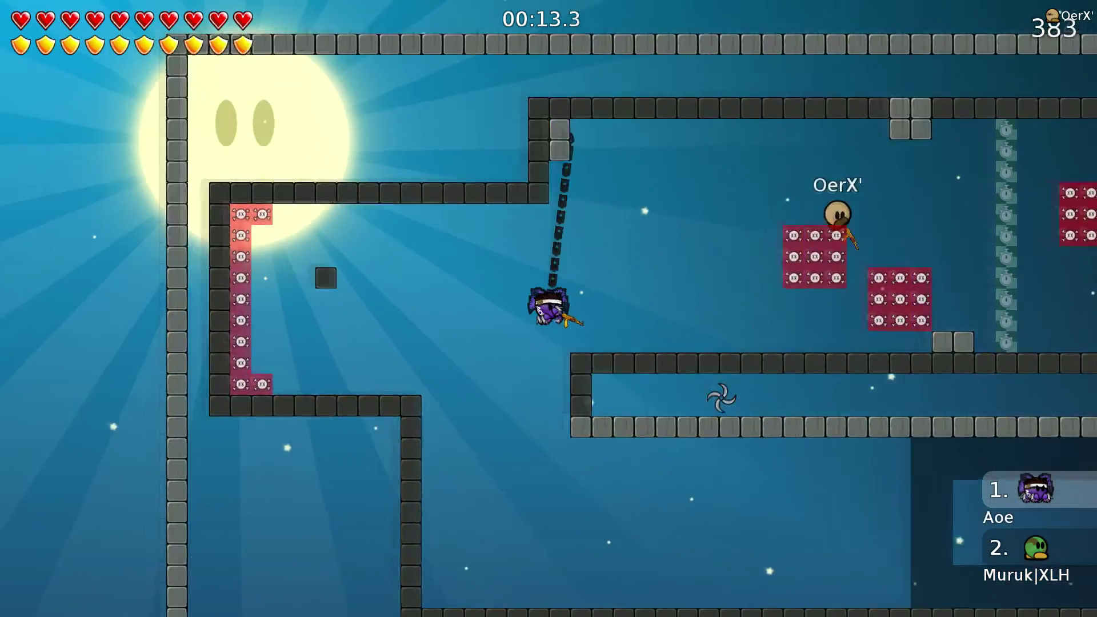
key("a")
right_click(855, 284)
key("d")
key("space")
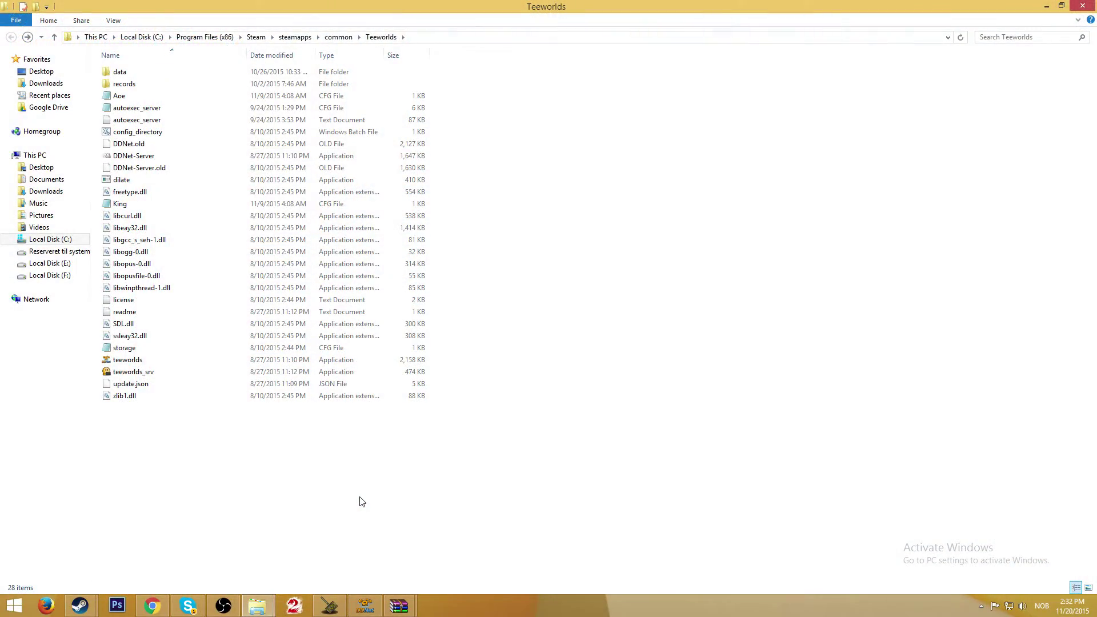
- Switch to WinRAR, dismiss the license reminder, view the entities_clear.rar archive and return to the Teeworlds folder
left_click(395, 608)
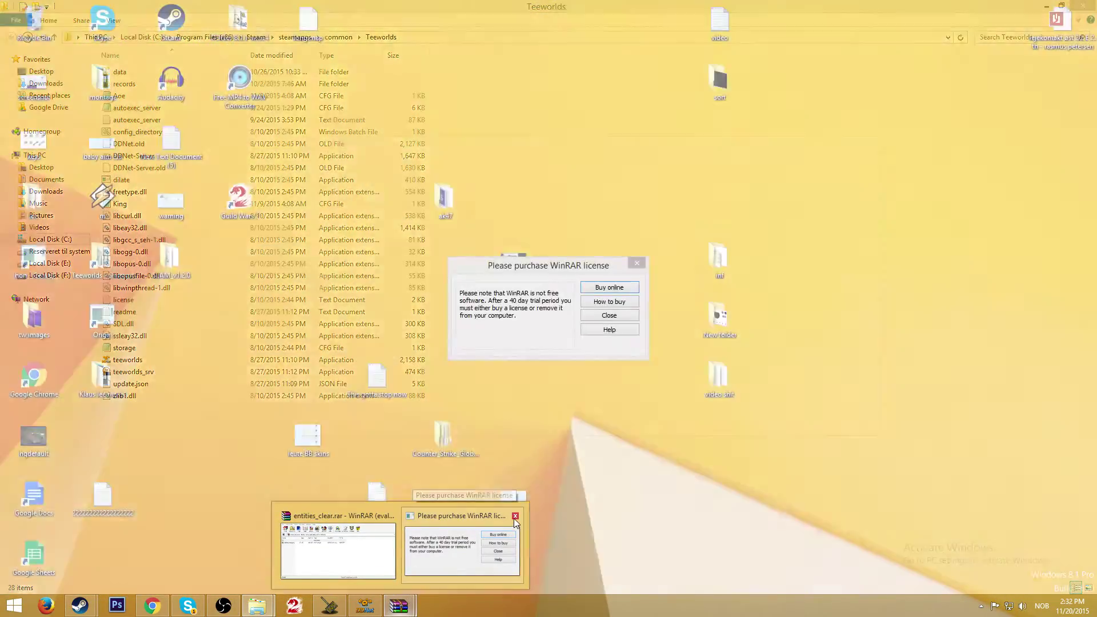
left_click(513, 519)
left_click(426, 552)
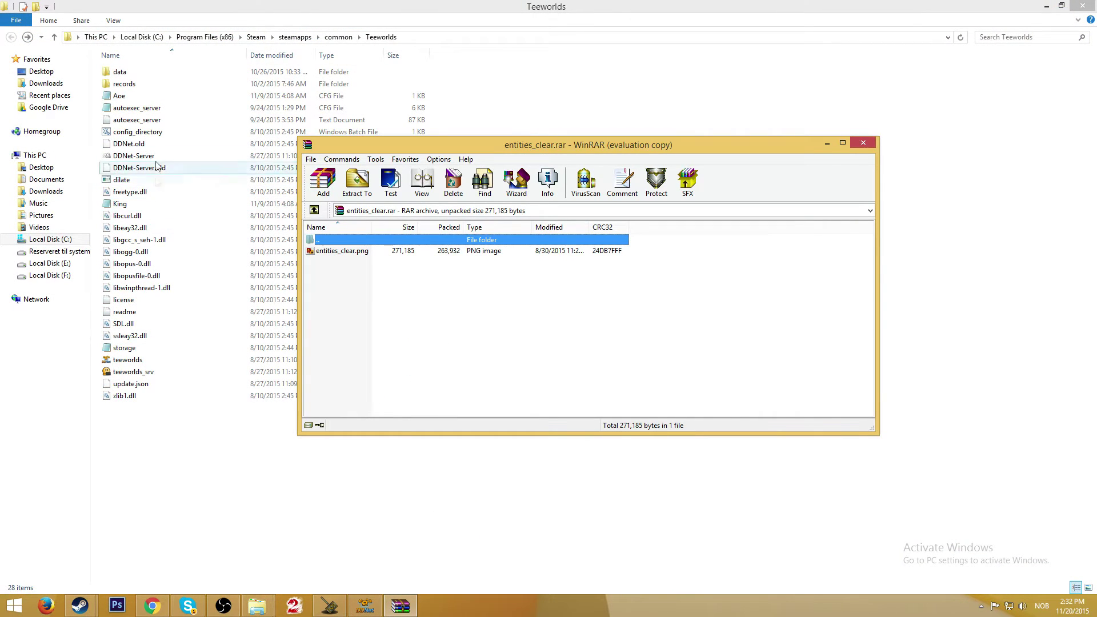
left_click(497, 78)
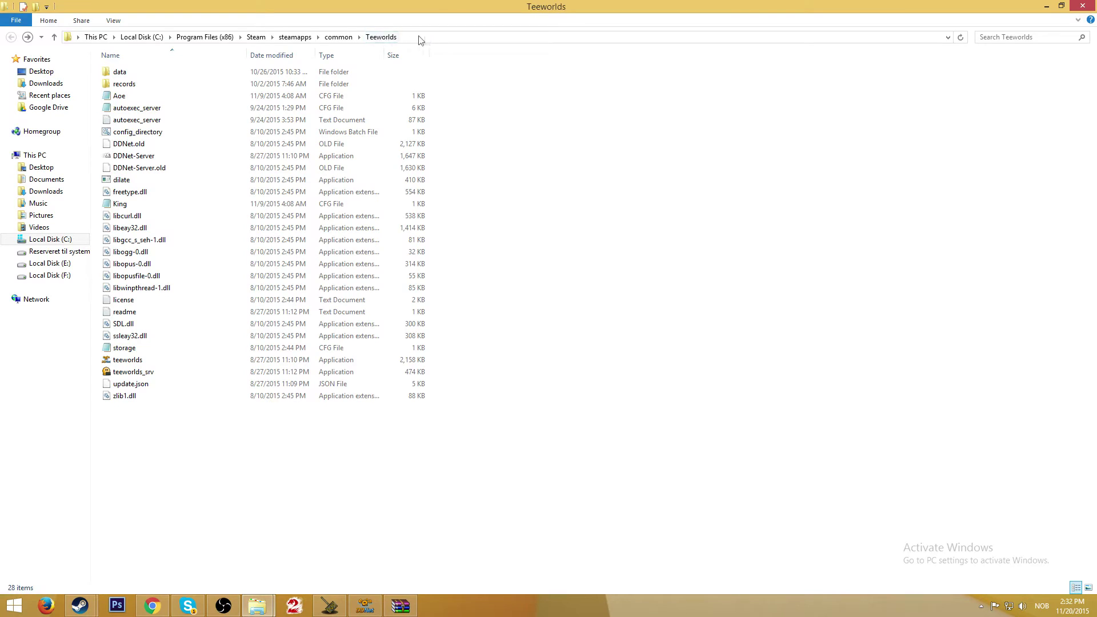
- Open the editor folder inside the Teeworlds data folder and select the entities_clear image
double_click(144, 77)
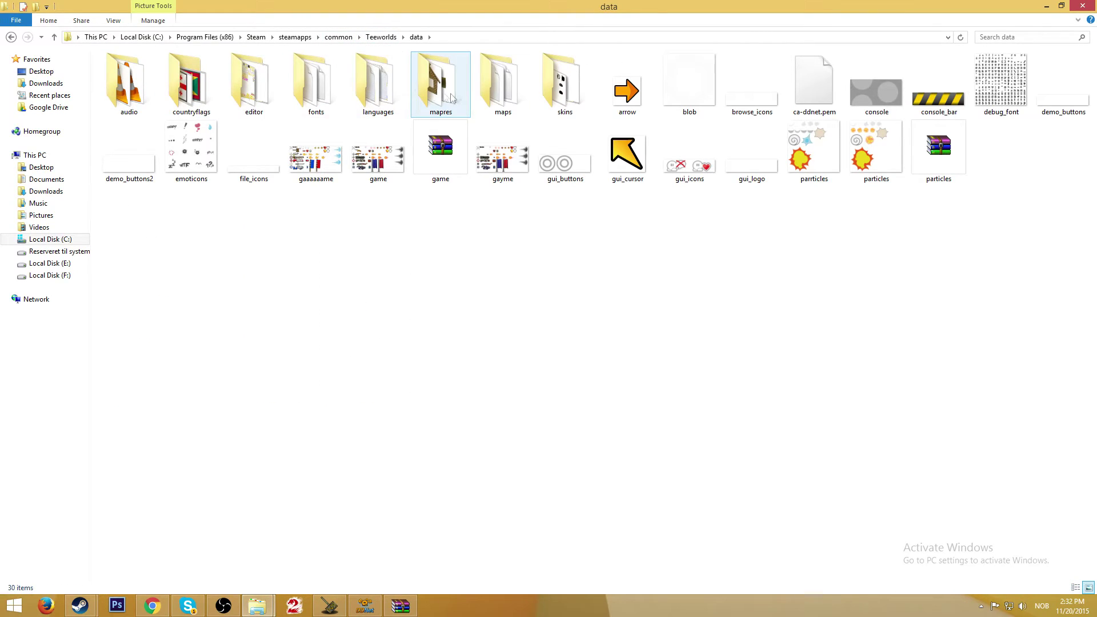
double_click(252, 91)
left_click_drag(433, 383, 313, 500)
left_click(277, 472)
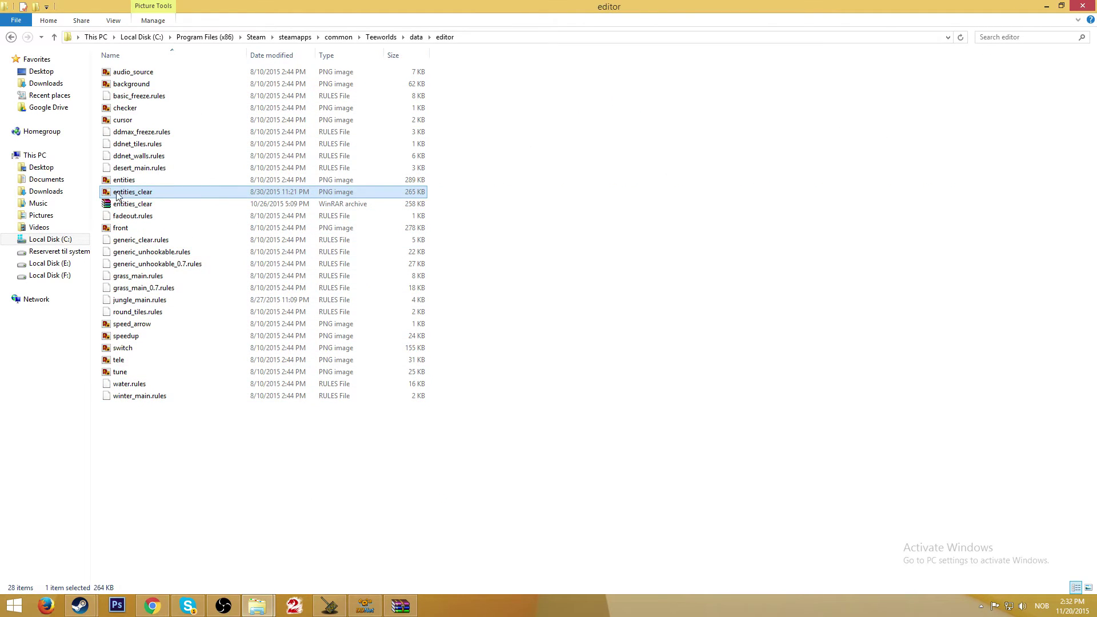
- Extract entities_clear.png from the entities_clear.rar archive into the editor folder, replacing the existing file
left_click(399, 606)
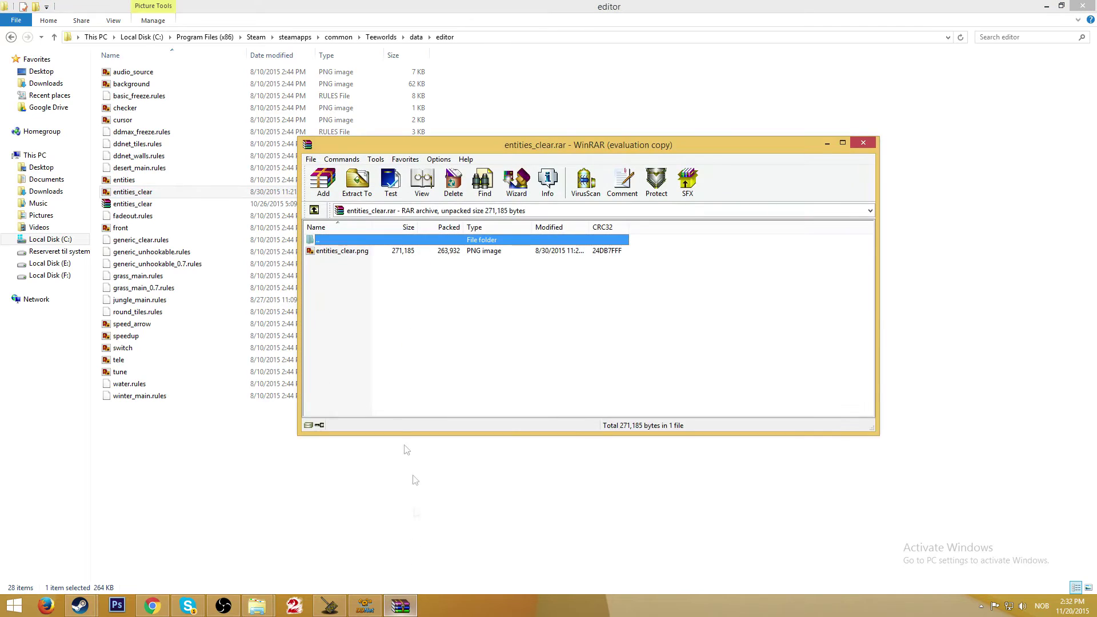
left_click_drag(343, 252, 328, 259)
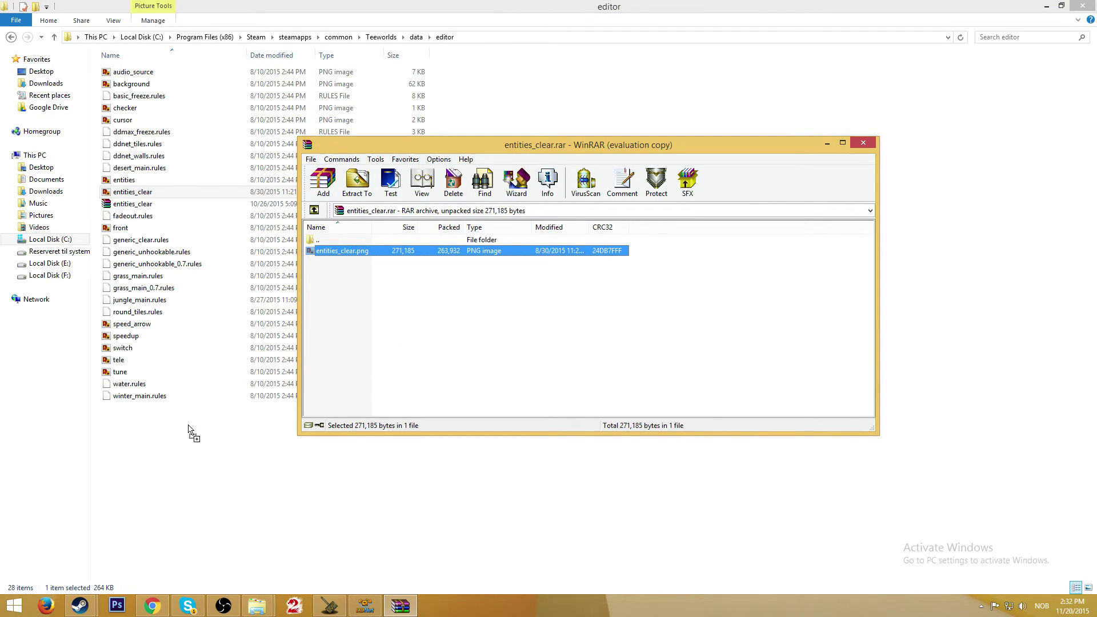
left_click_drag(190, 432, 191, 432)
left_click(509, 226)
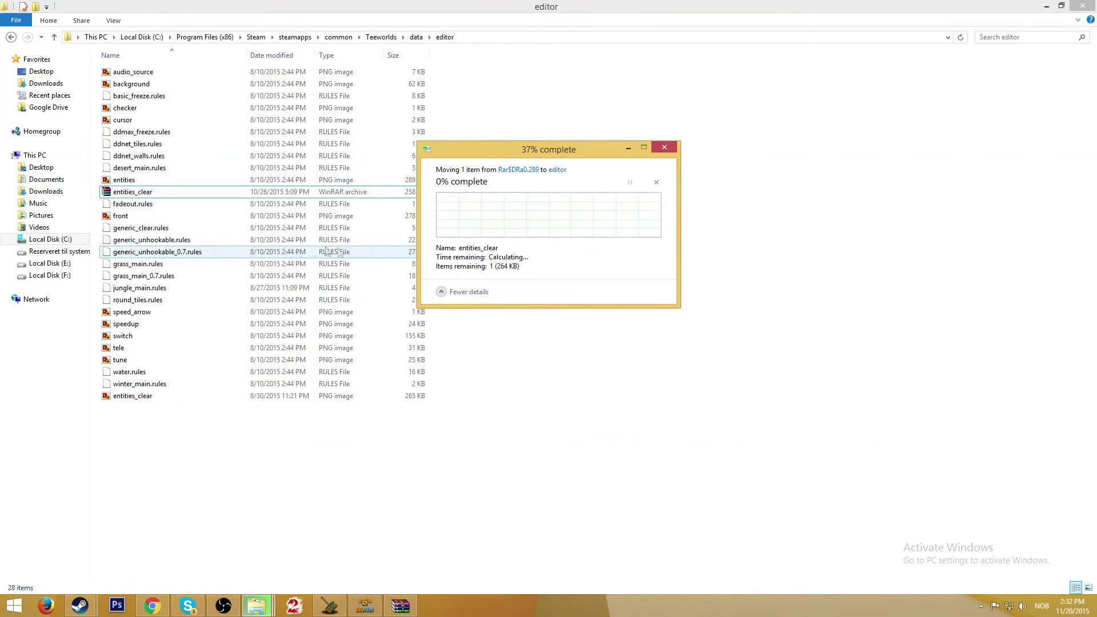
- Open the extracted entities_clear image, examine its tile graphics up close and close the viewer
left_click(164, 196)
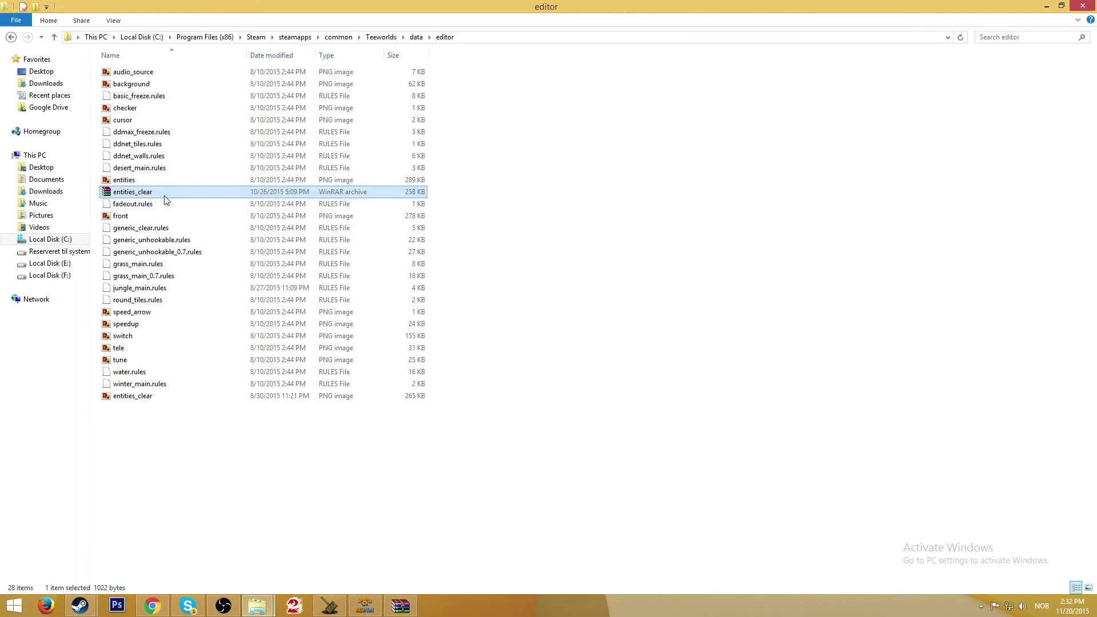
double_click(132, 395)
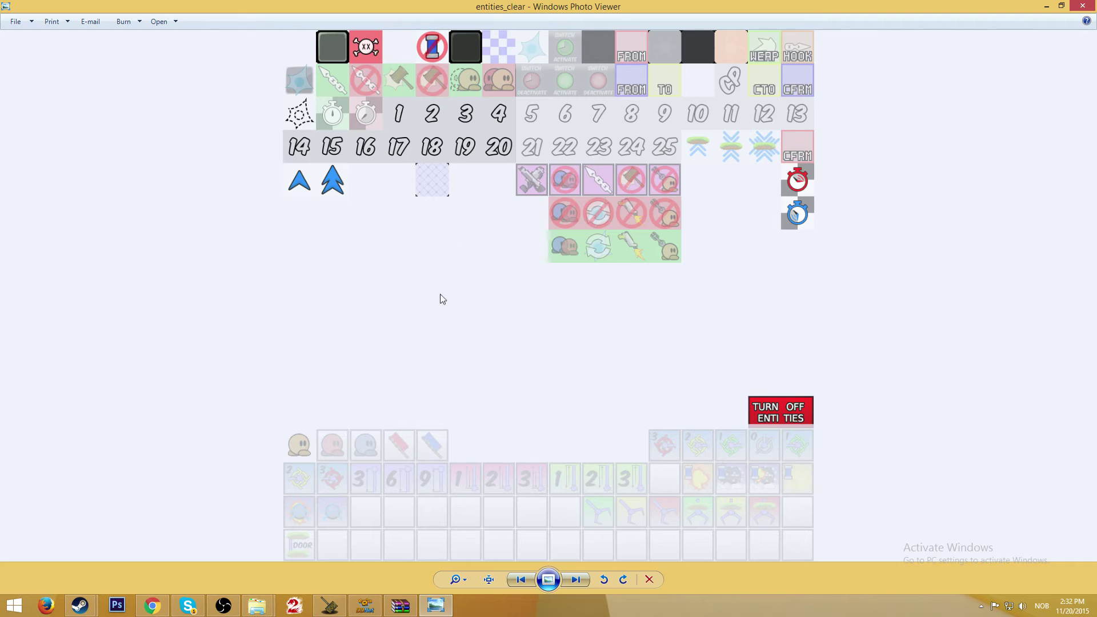
scroll(437, 223, "up", 2)
left_click_drag(436, 214, 436, 322)
scroll(436, 322, "down", 2)
scroll(392, 140, "up", 1)
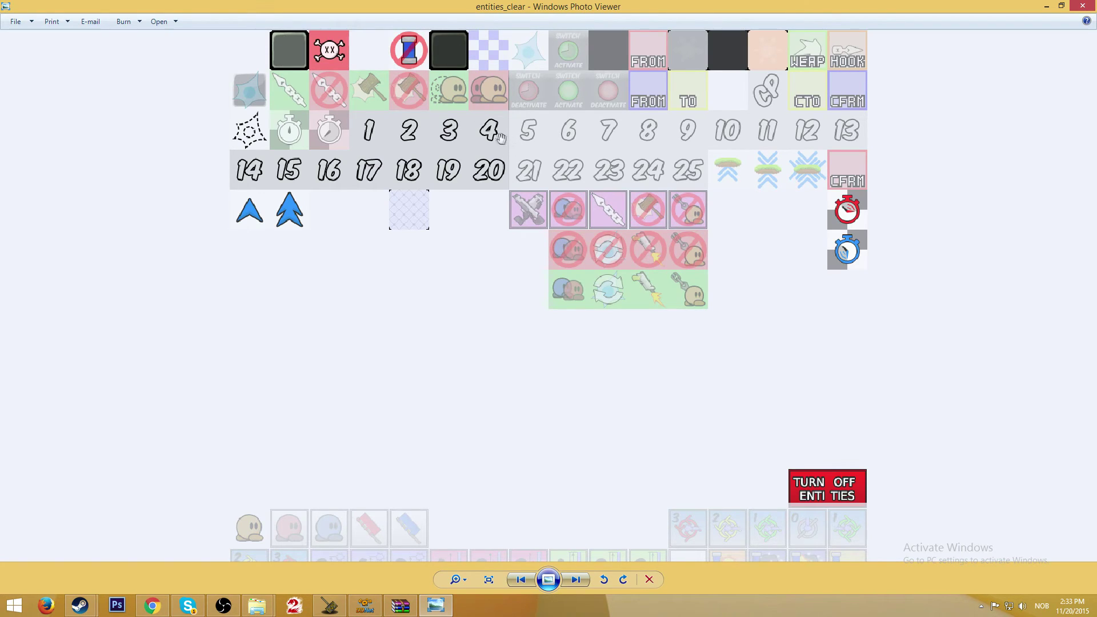
scroll(494, 144, "down", 1)
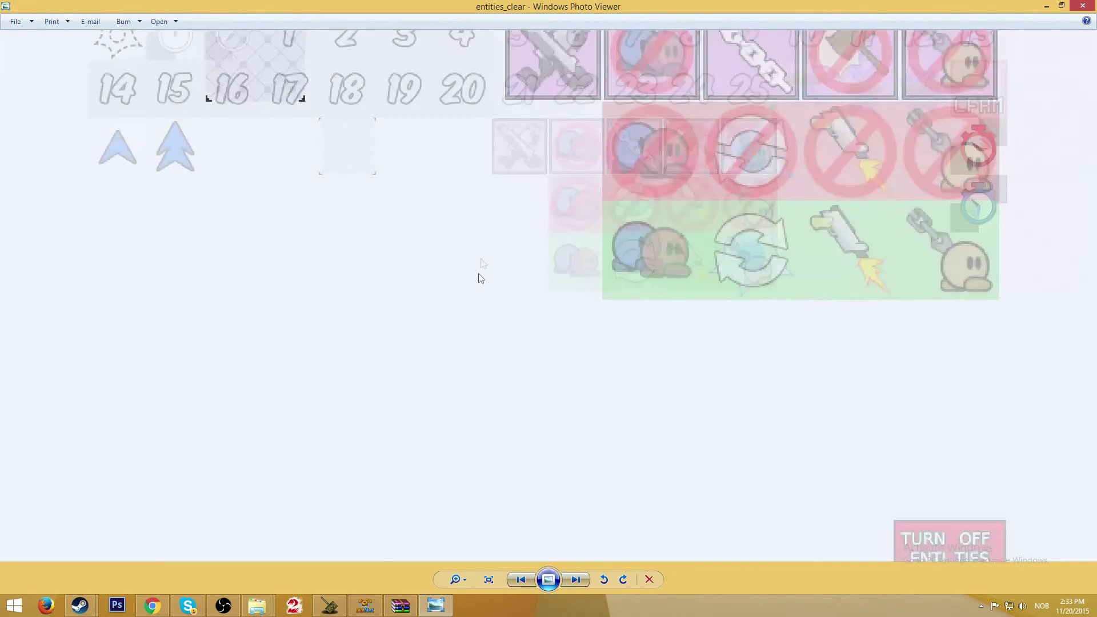
scroll(483, 264, "down", 5)
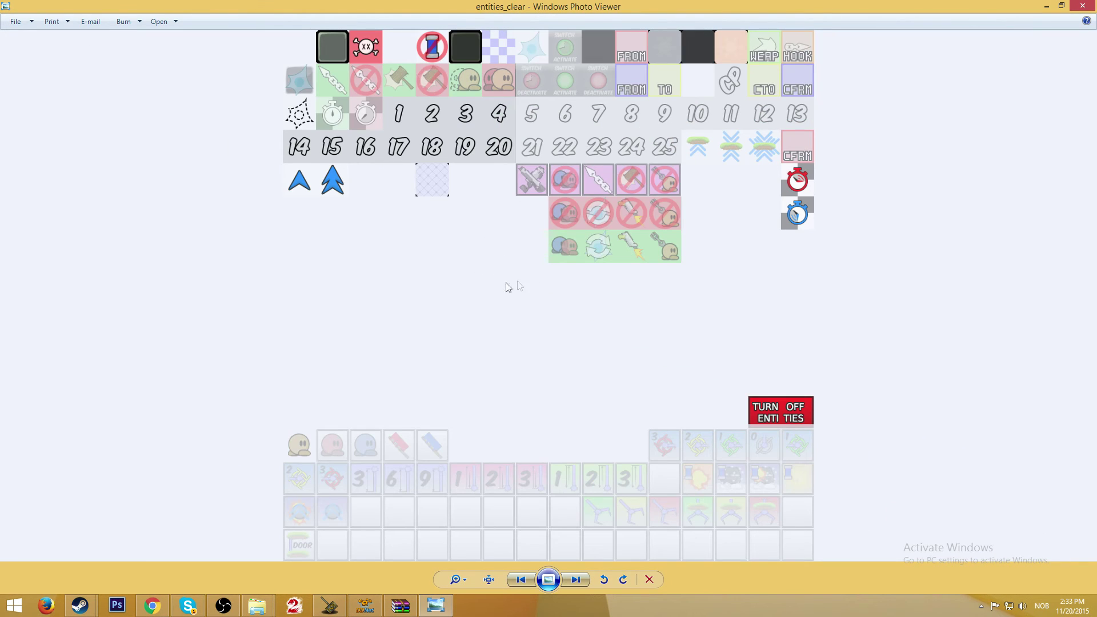
left_click(1082, 5)
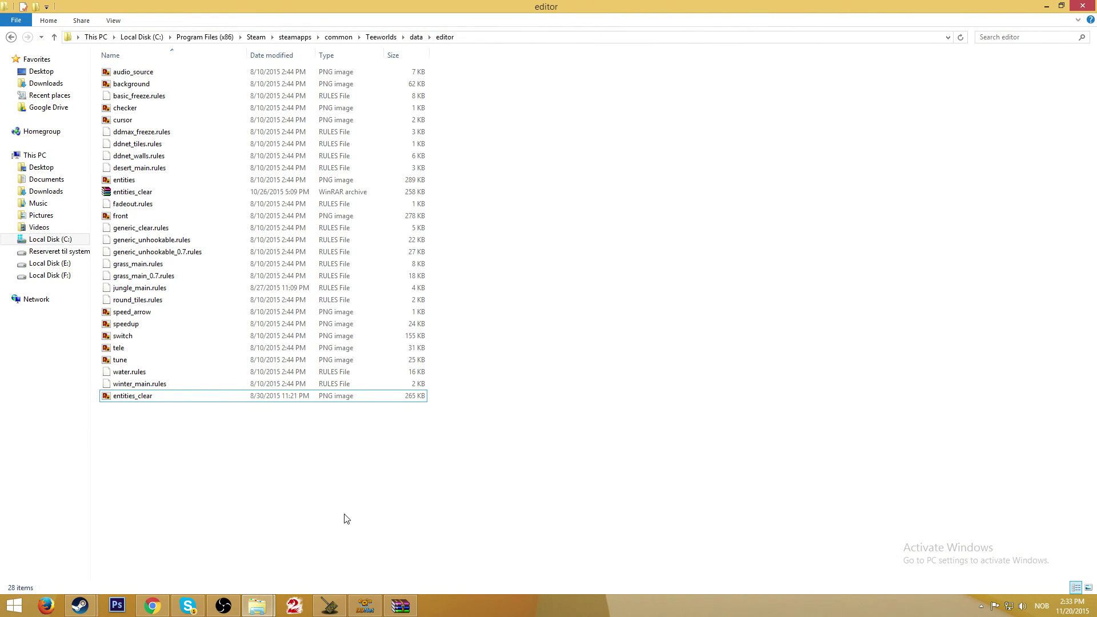
- Bring the entities_clear.rar archive in WinRAR back into view
left_click(400, 605)
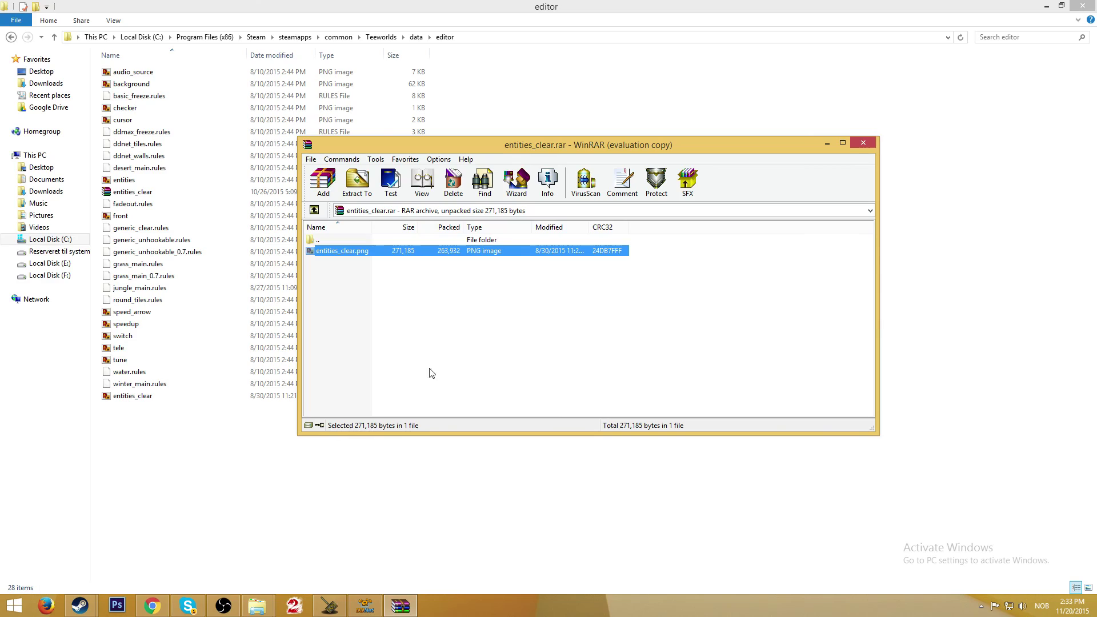